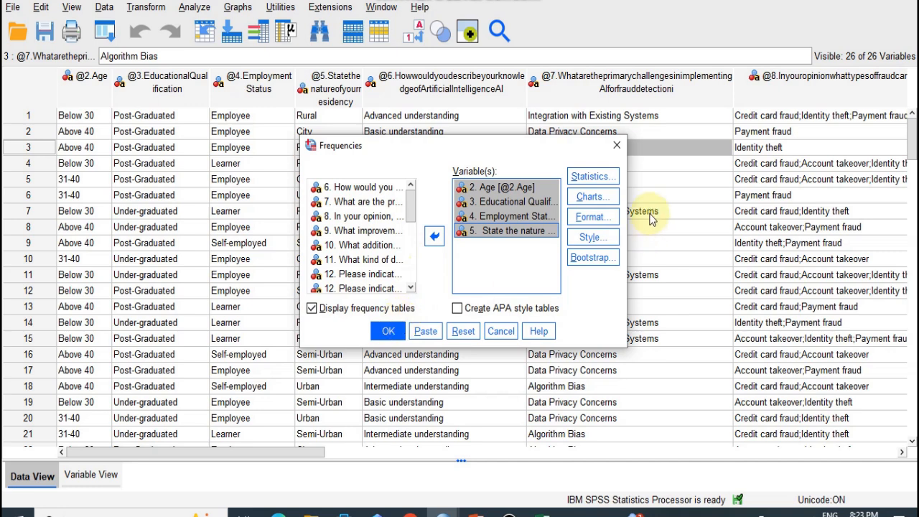
Run the Frequencies analysis on the four selected demographic variables with bar charts showing frequencies.
left_click(592, 198)
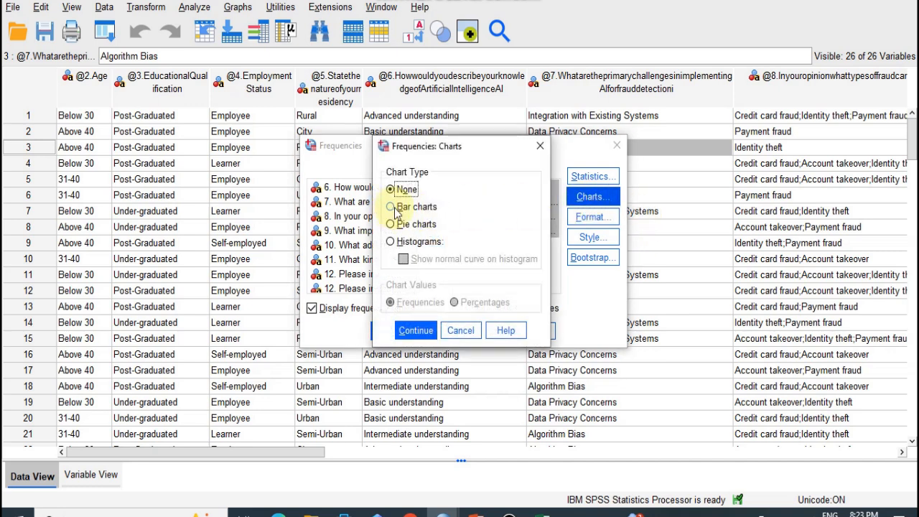
left_click(392, 209)
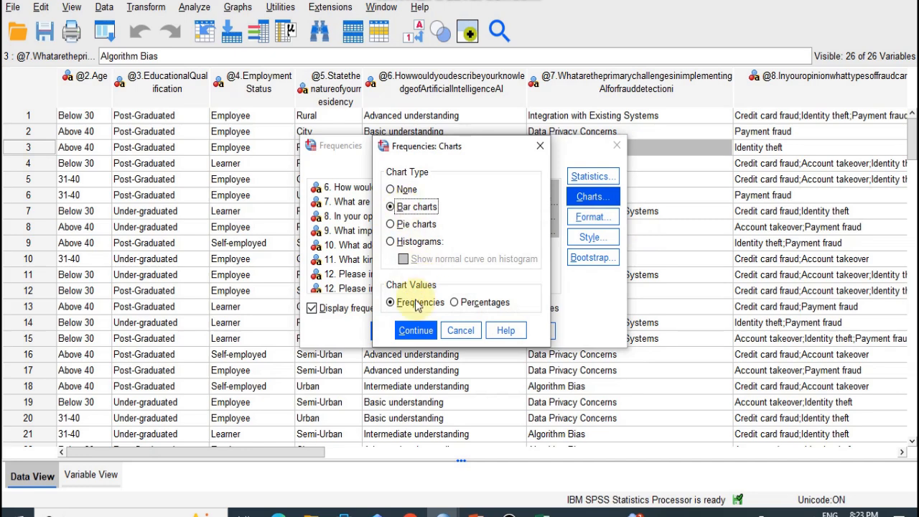
left_click(415, 331)
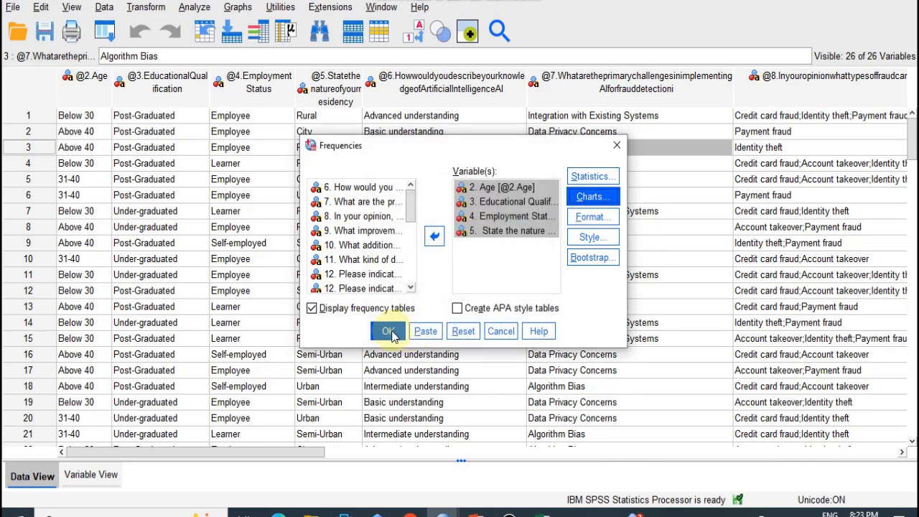
left_click(388, 332)
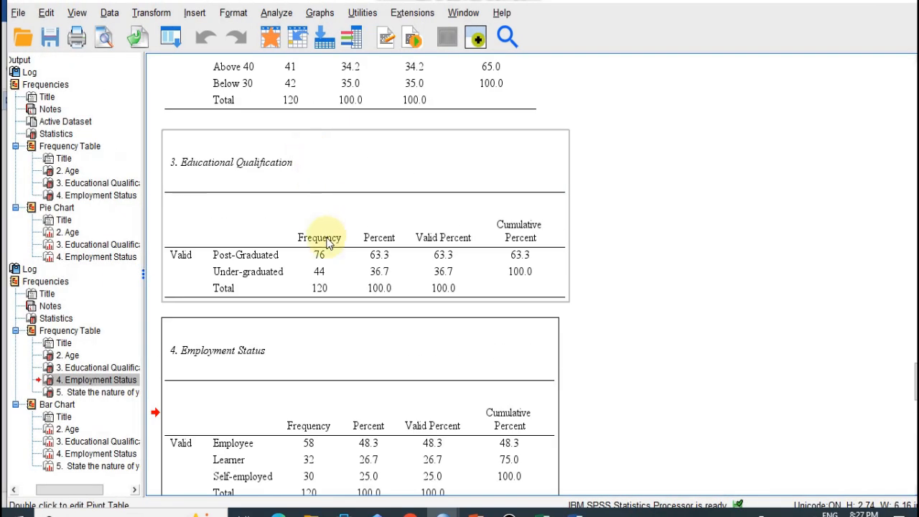
Copy the Educational Qualification frequency table from the output and paste it into the Word document.
right_click(327, 241)
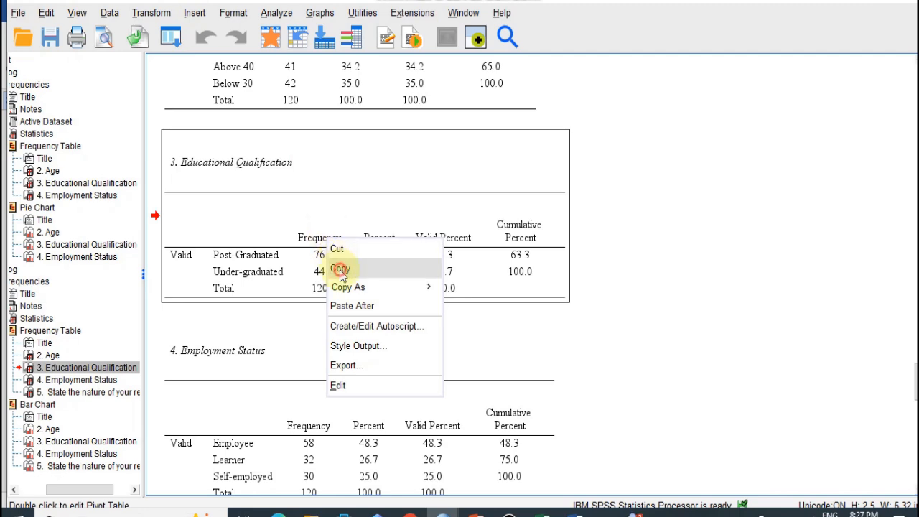
left_click(339, 269)
left_click(575, 513)
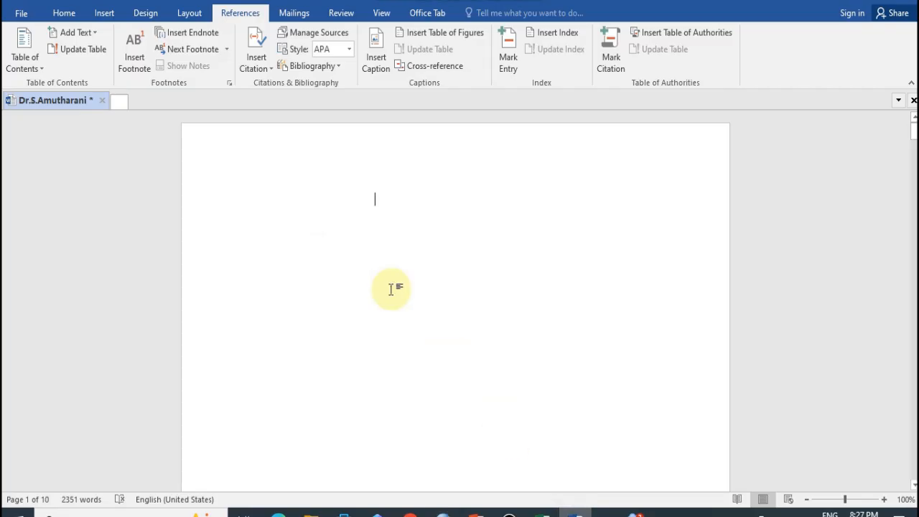
key("ctrl+v")
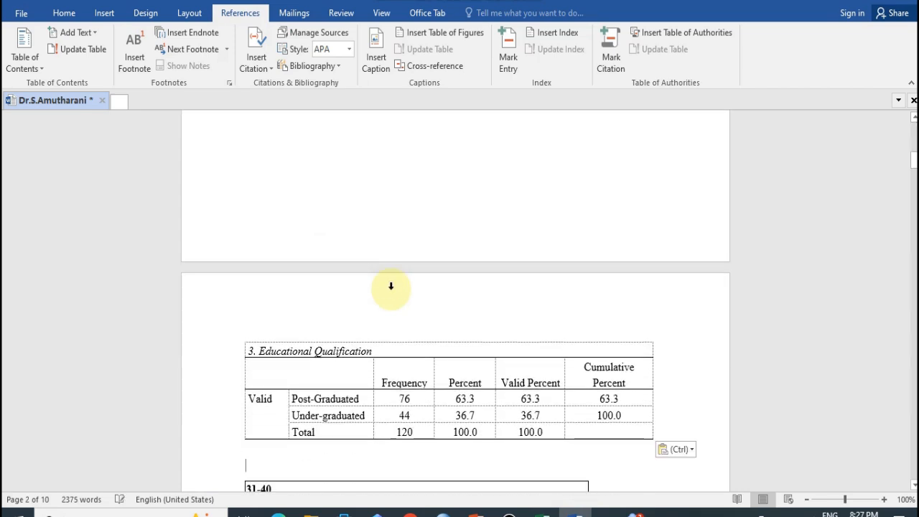
Insert a page break below the pasted Educational Qualification table.
scroll(391, 286, "down", 3)
left_click(330, 349)
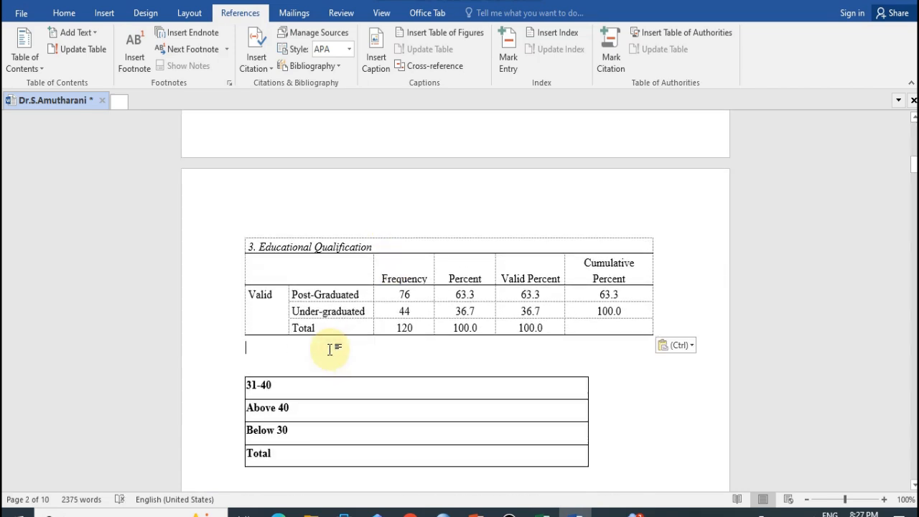
key("ctrl+Return")
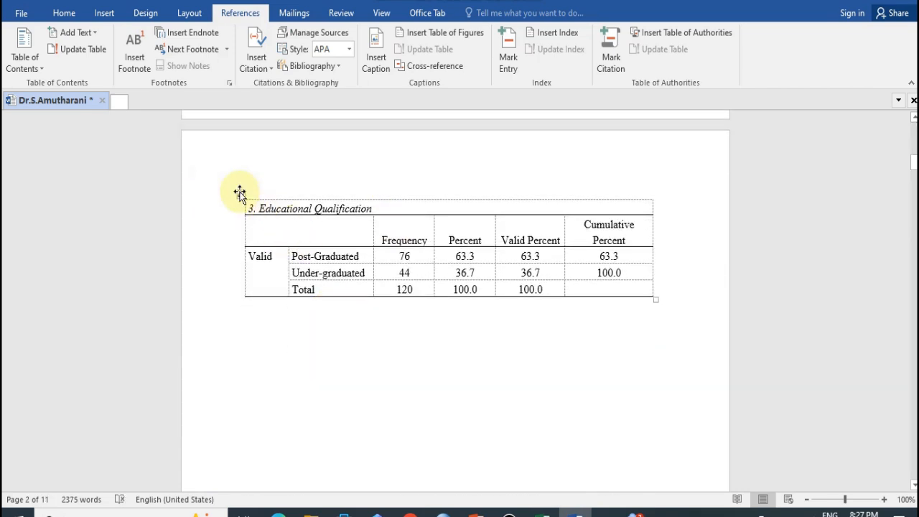
Apply all borders to the whole Educational Qualification table.
left_click(240, 193)
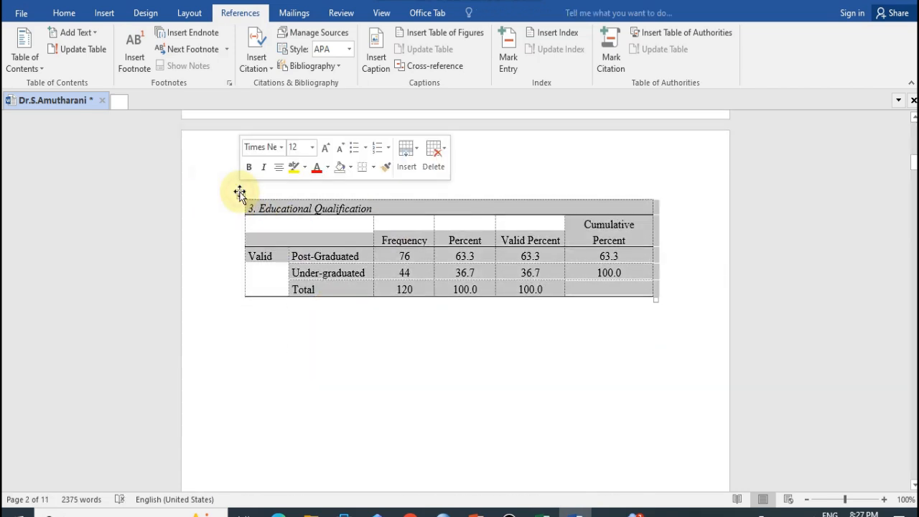
left_click(62, 13)
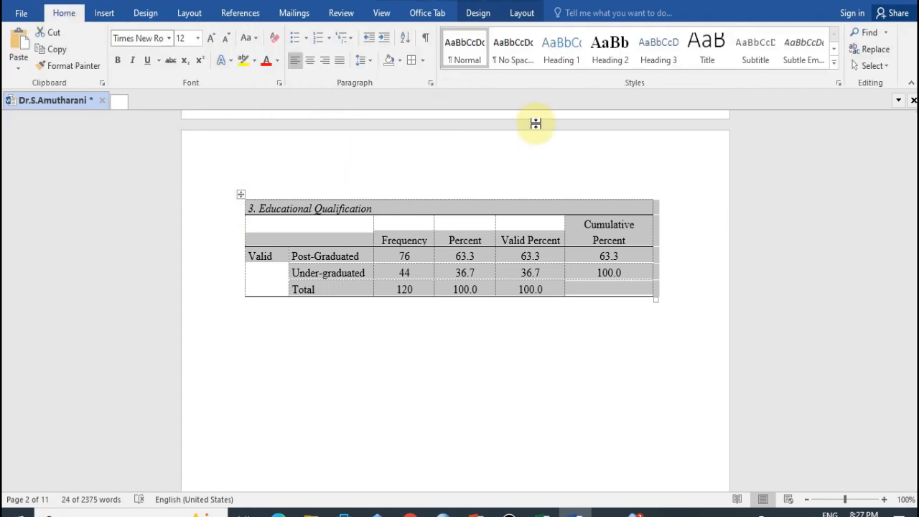
left_click(411, 62)
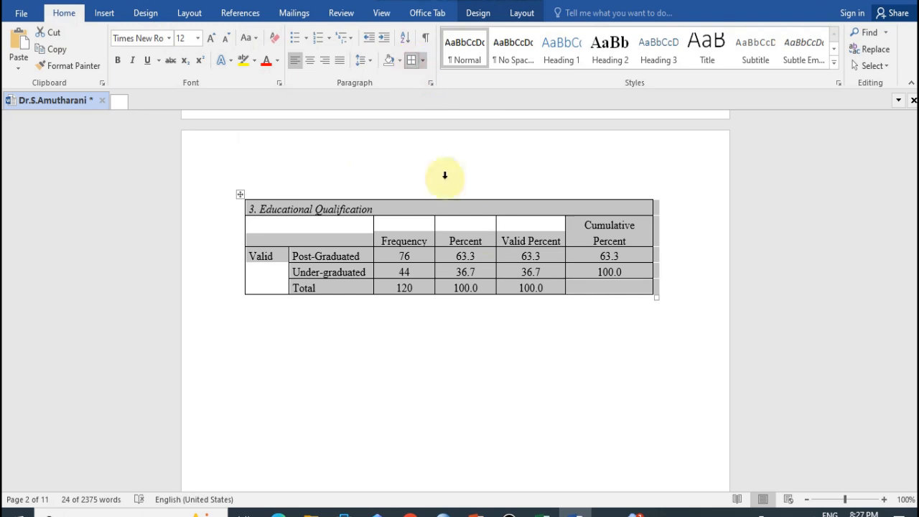
Delete the entire Valid Percent and Cumulative Percent columns from the Educational Qualification table.
left_click_drag(532, 211, 621, 275)
right_click(621, 275)
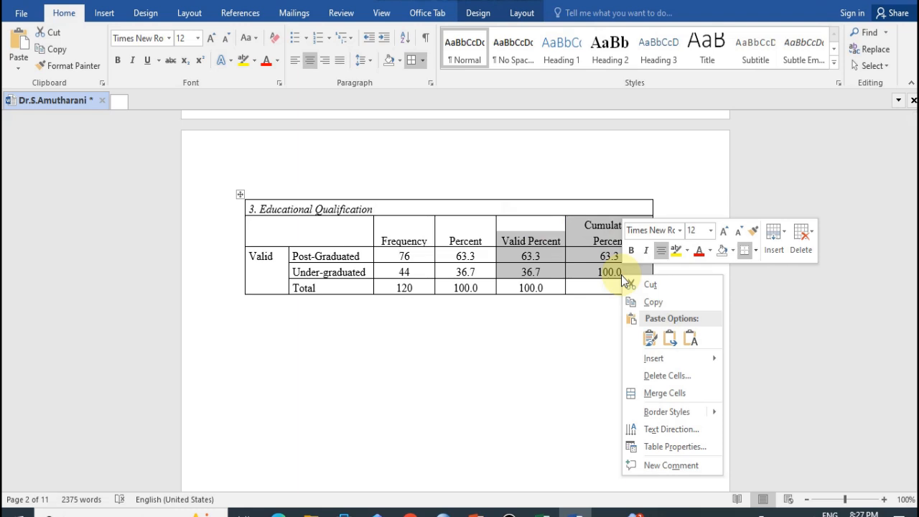
left_click(661, 376)
left_click(424, 252)
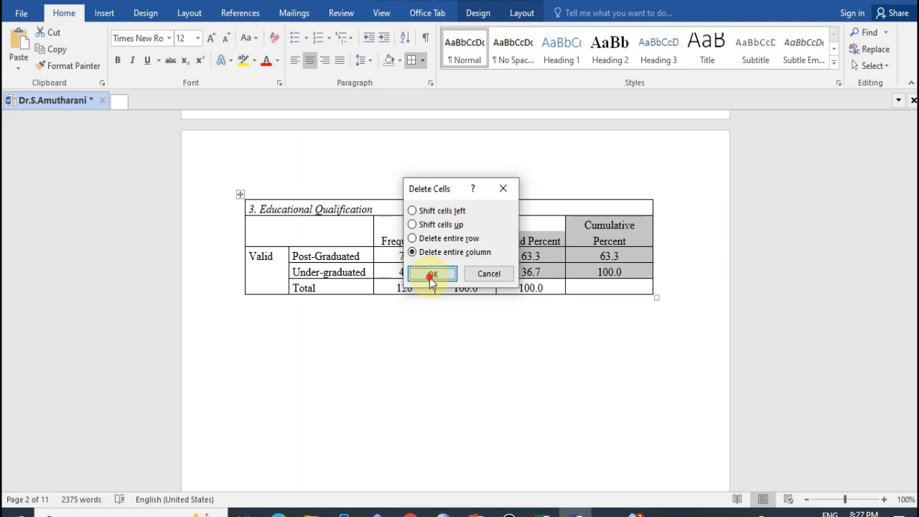
left_click(431, 275)
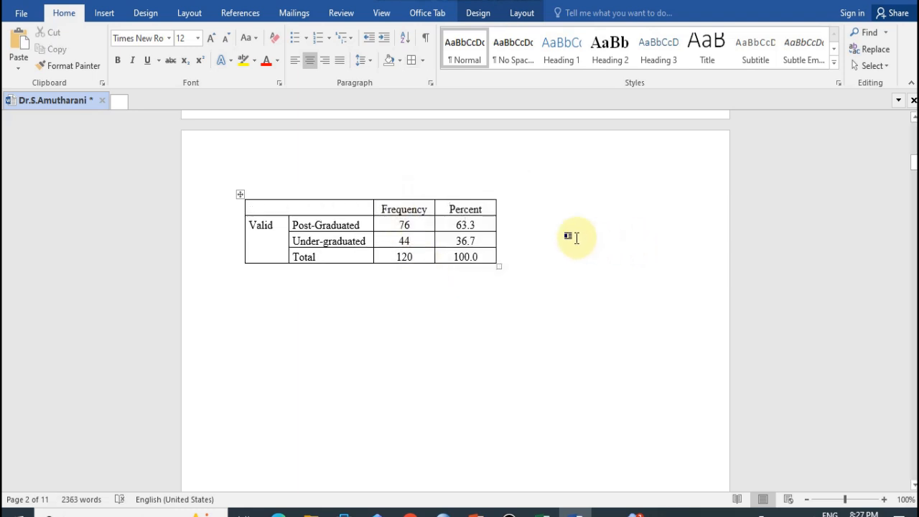
Add numbered S.No. and Educational Qualification columns to the table, and remove the Valid column and the emptied label column.
left_click(383, 216)
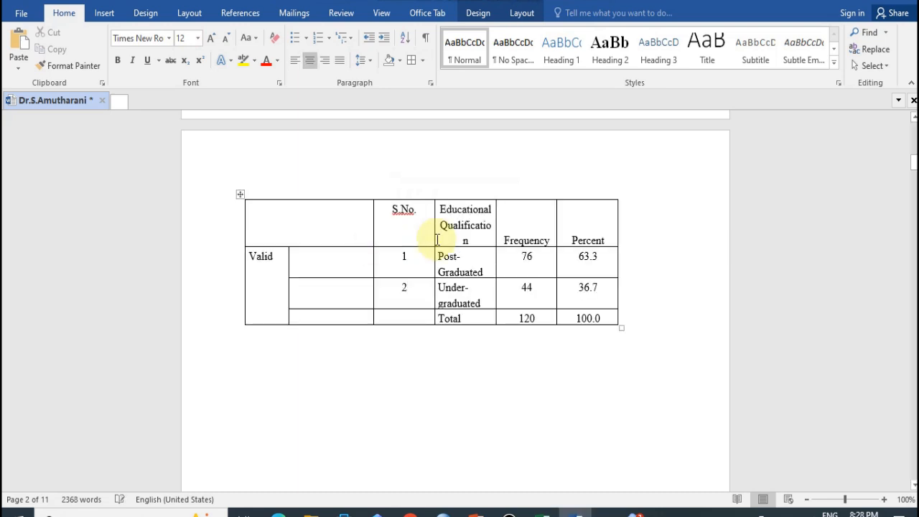
left_click_drag(275, 221, 319, 316)
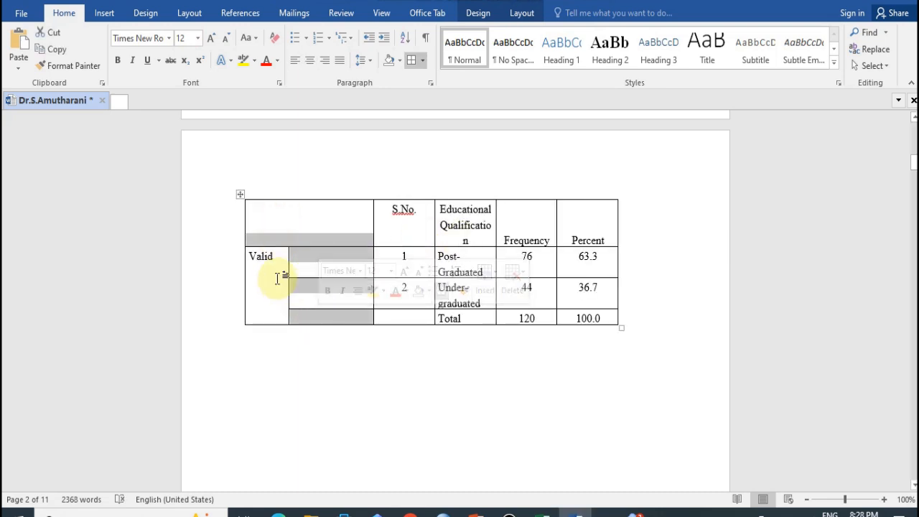
left_click(274, 262)
Merge the empty S.No. cell in the last row with the Total cell beside it.
left_click_drag(324, 270, 389, 281)
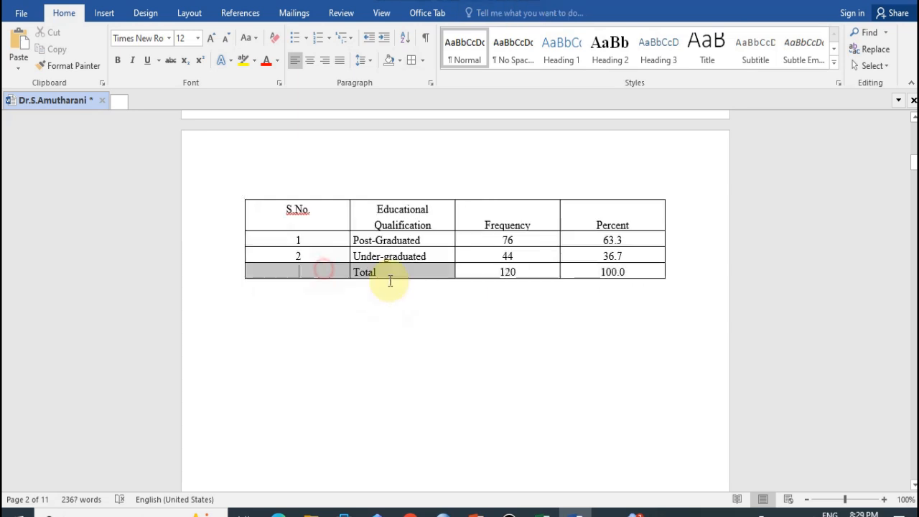
right_click(390, 272)
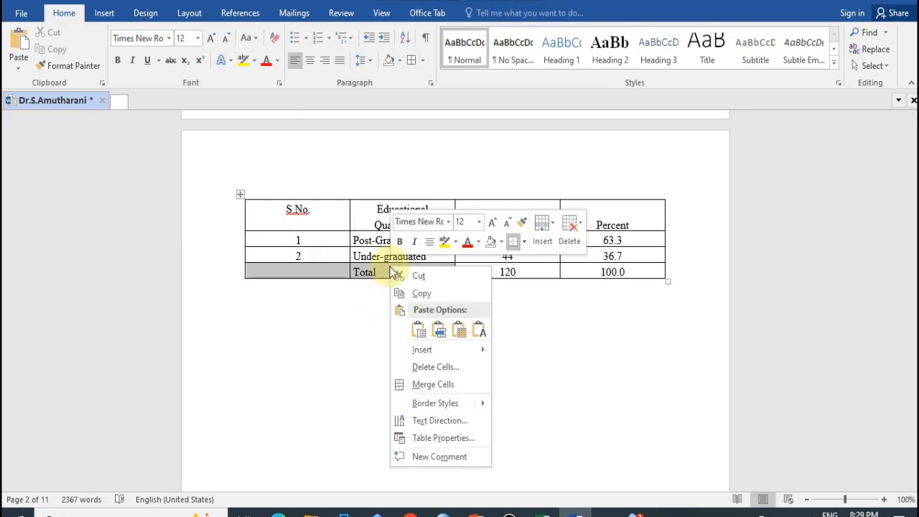
left_click(429, 383)
left_click(414, 329)
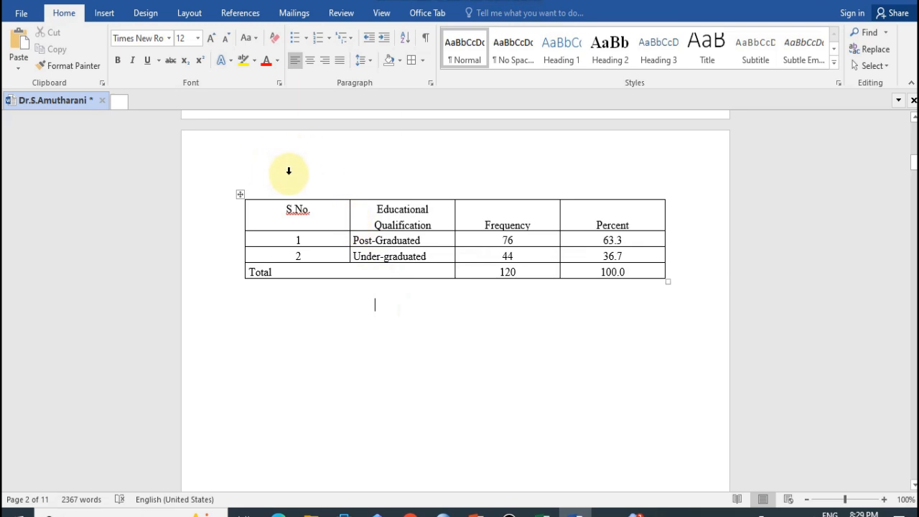
double_click(350, 215)
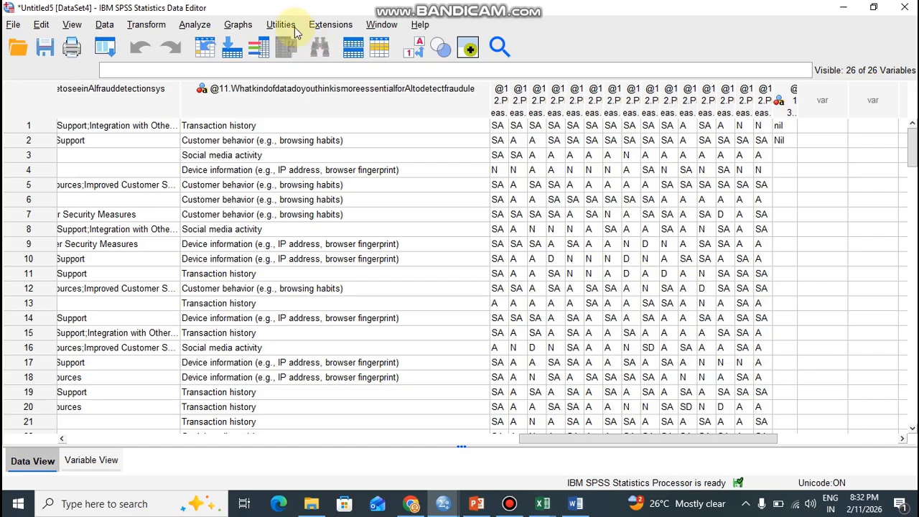
left_click(194, 25)
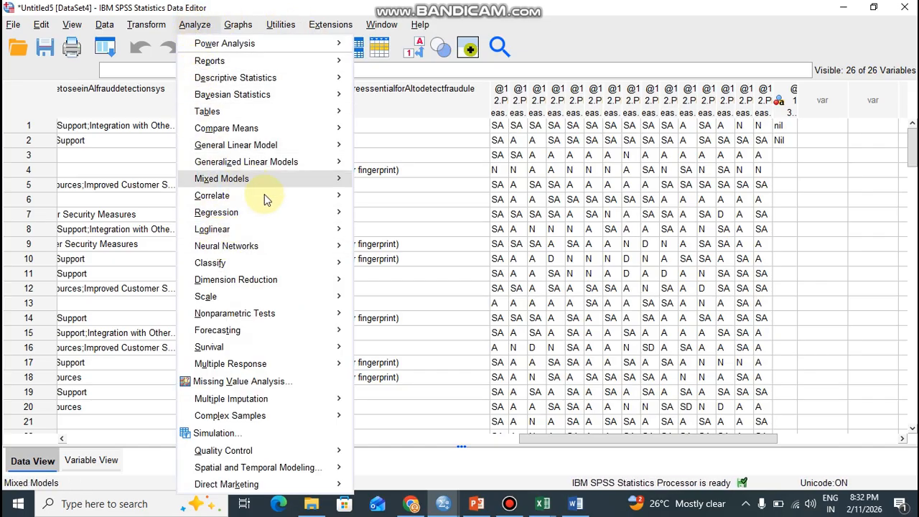
mouse_move(311, 198)
left_click(388, 203)
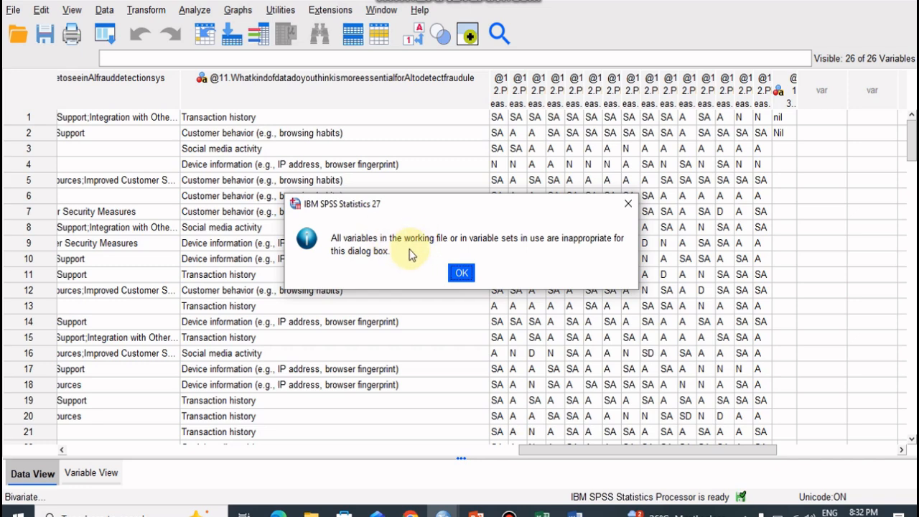
left_click(462, 275)
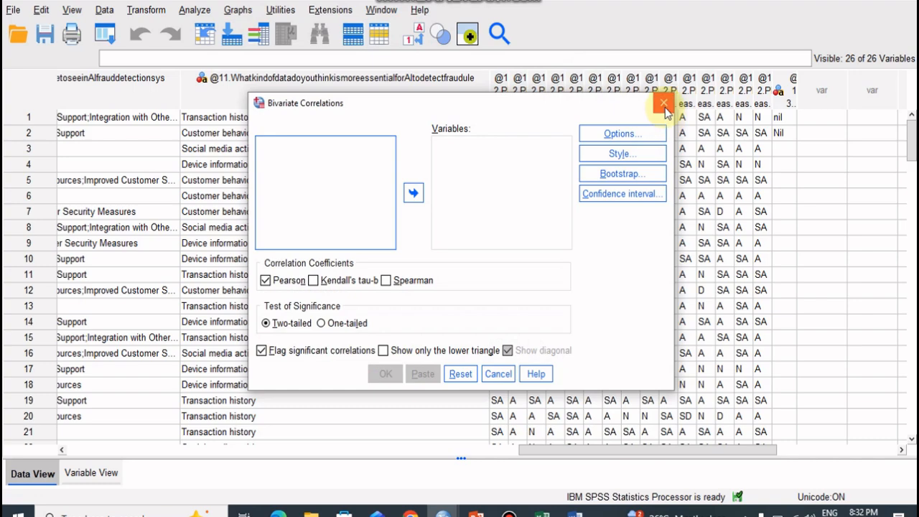
left_click(664, 105)
Set up an Independent-Samples T Test with the nature of residency variable (question 5) as a test variable.
left_click(389, 173)
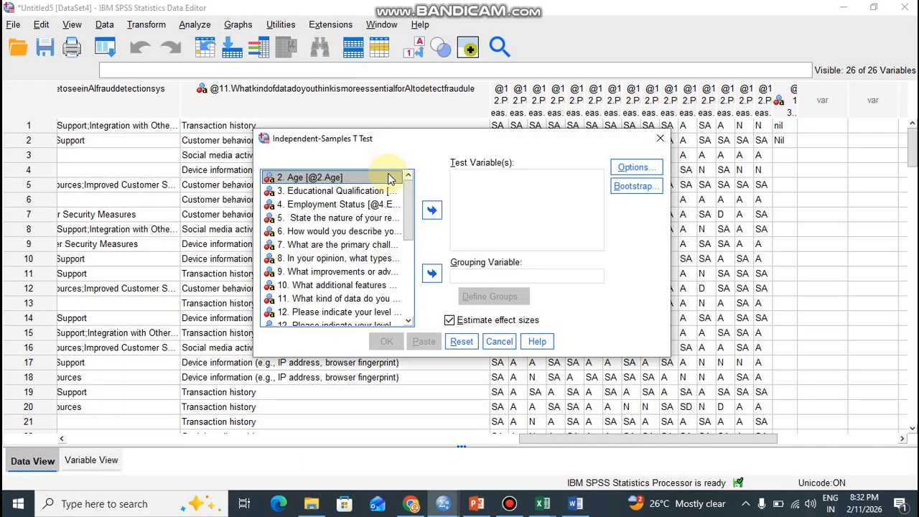
left_click(362, 217)
left_click(432, 210)
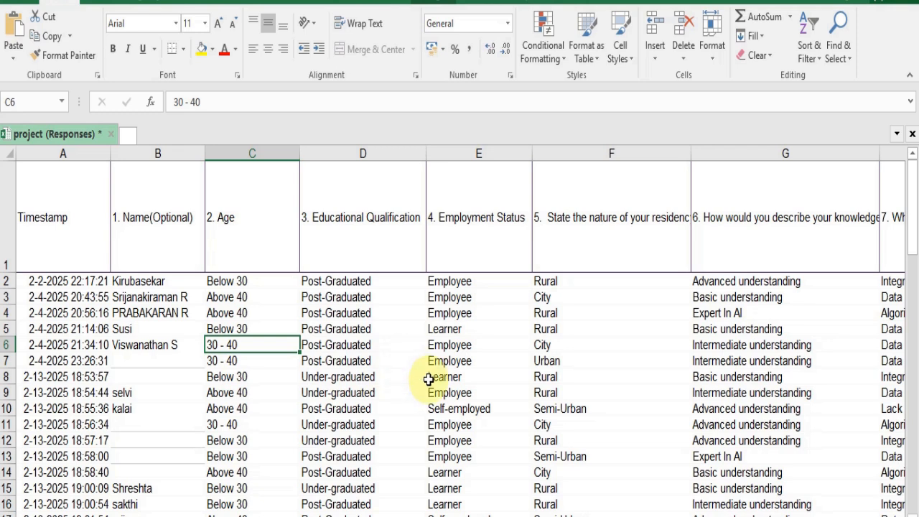
Delete the Timestamp and Name(Optional) columns from the project (Responses) worksheet.
left_click(55, 200)
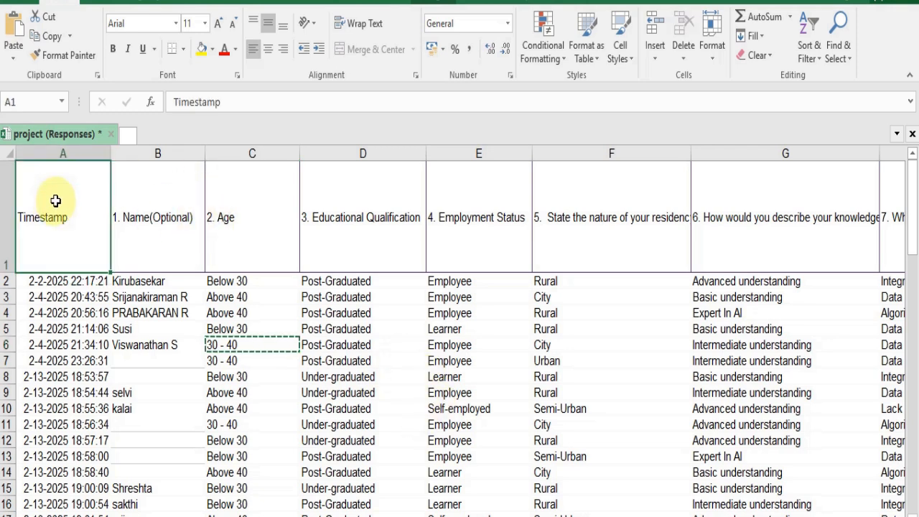
left_click(67, 151)
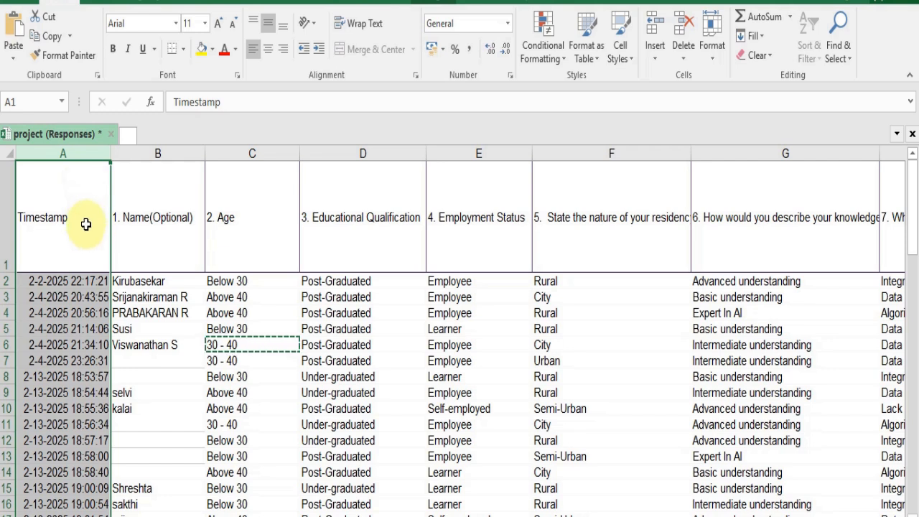
right_click(92, 161)
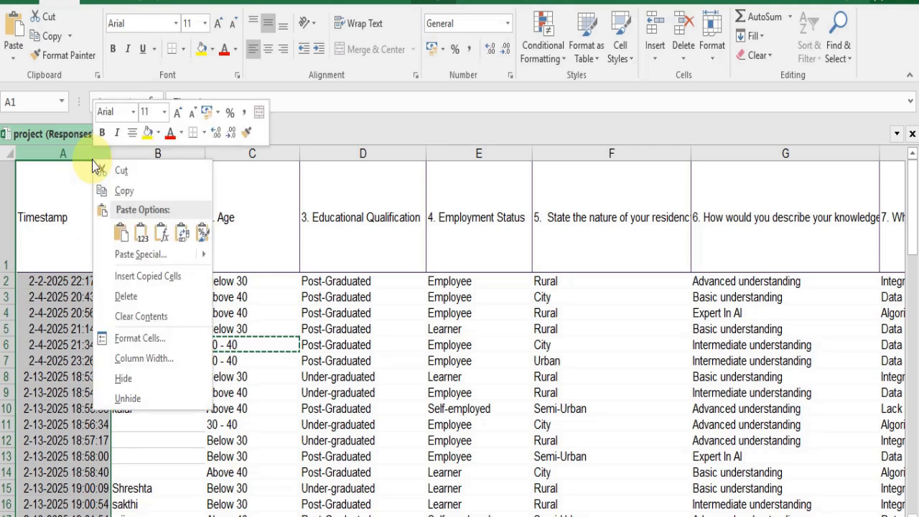
left_click(137, 303)
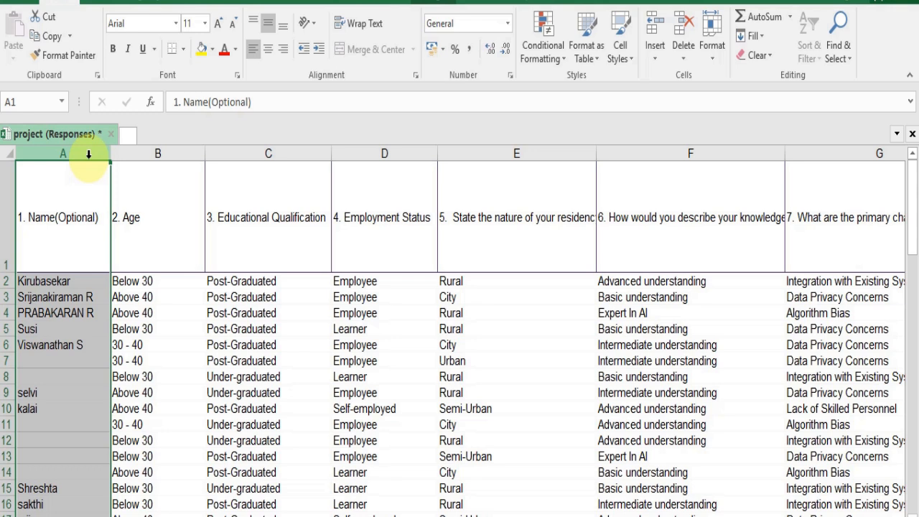
right_click(88, 154)
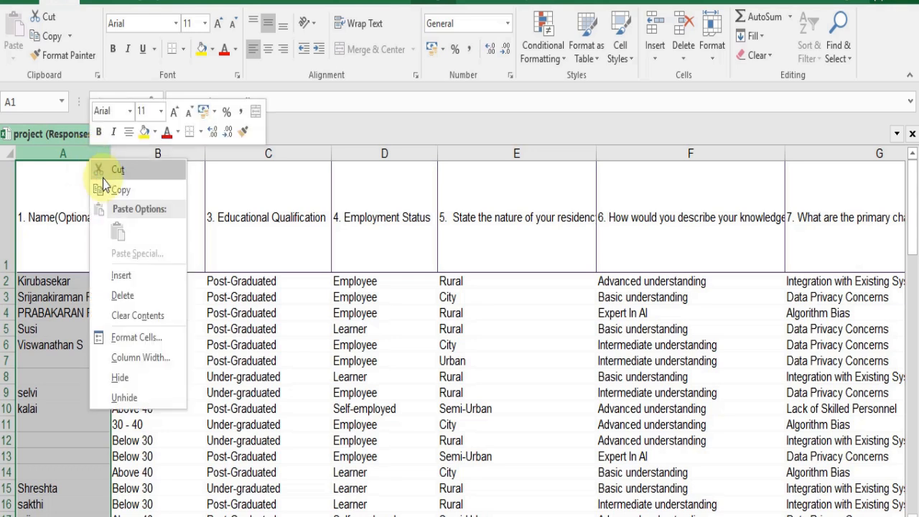
left_click(139, 294)
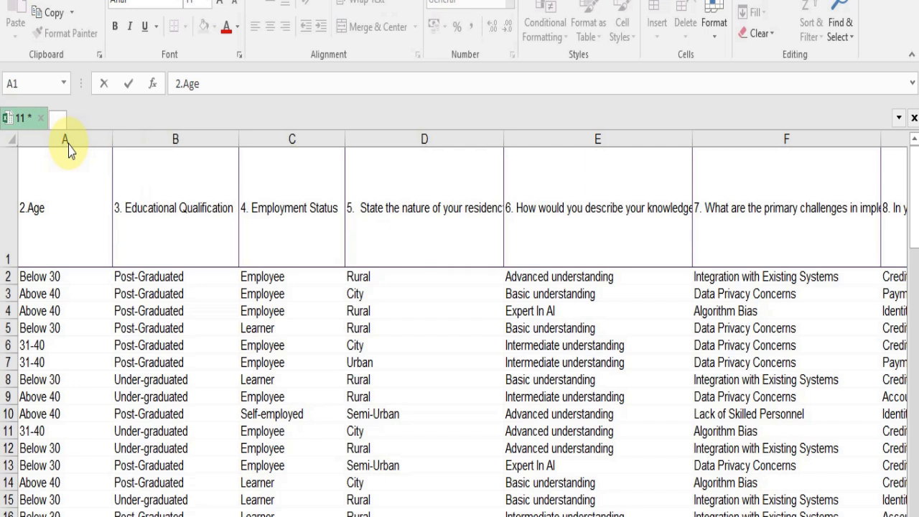
Remove the question number from the header in cell A1 so that it reads Age.
left_click(28, 207)
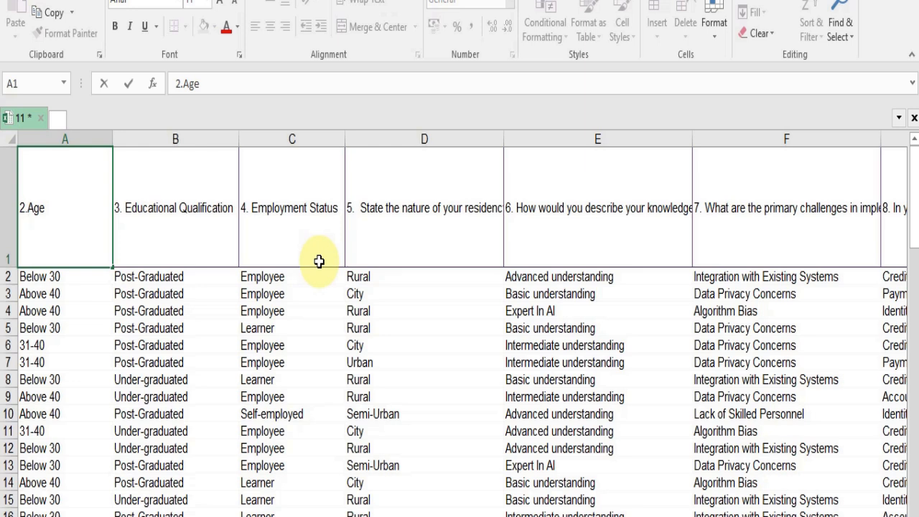
key("BackSpace")
key("BackSpace")
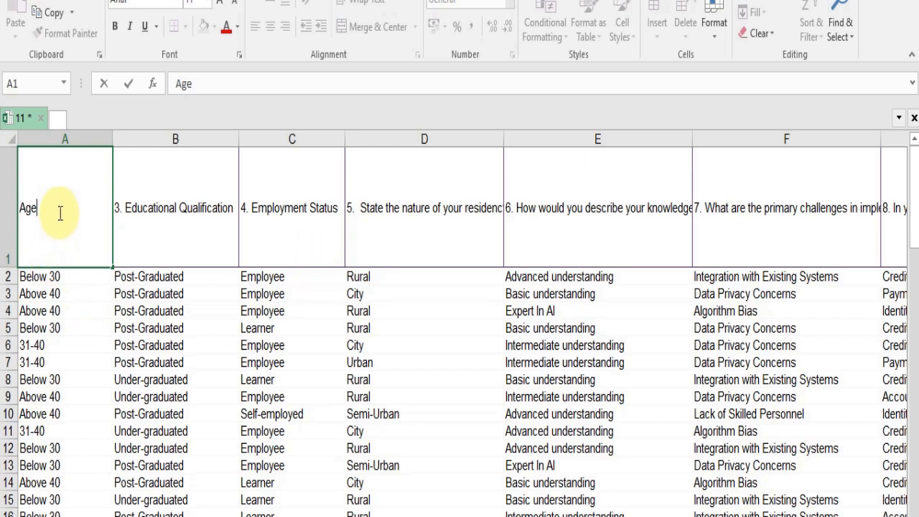
left_click(193, 208)
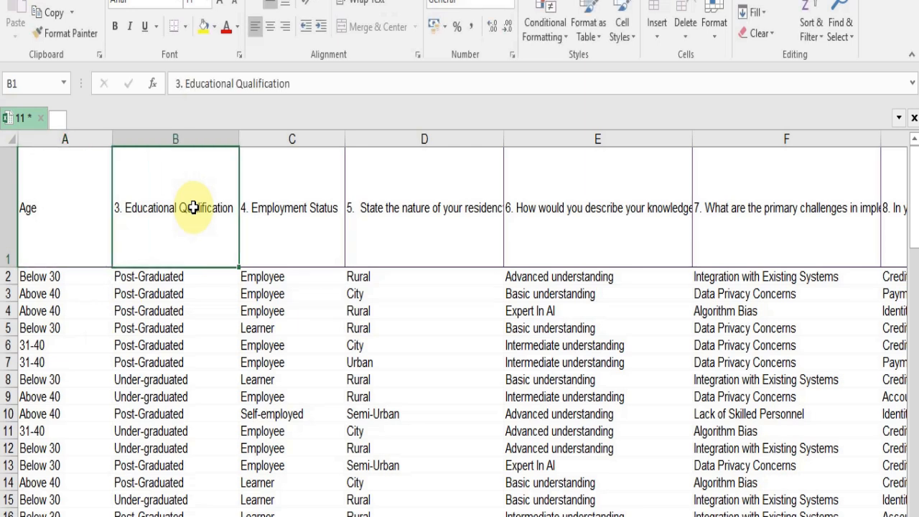
Shorten the headers in cells B1 and C1 to EDU and EMPLOY.
type("EDU")
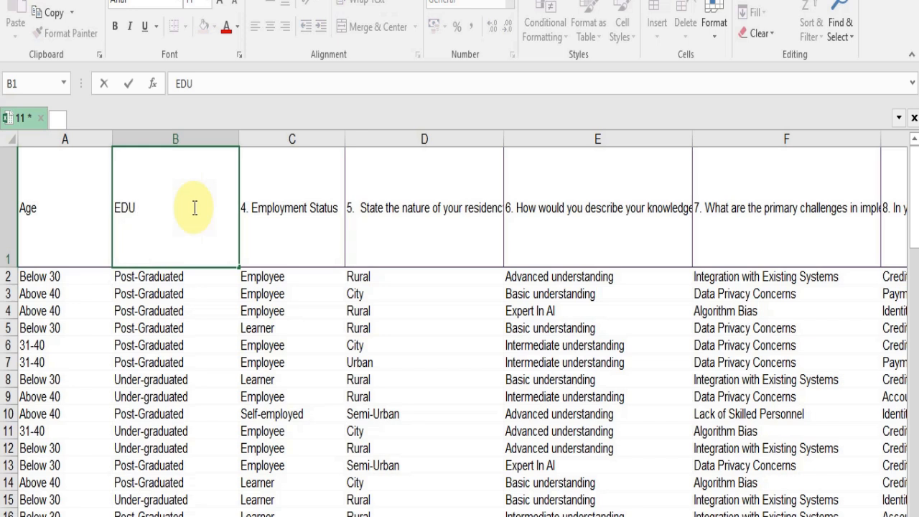
left_click(287, 206)
type("EMPL")
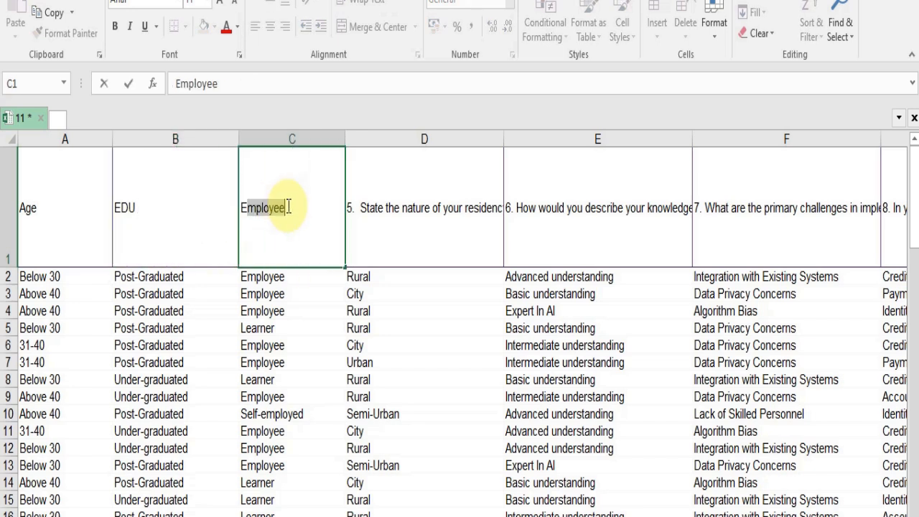
type("OY")
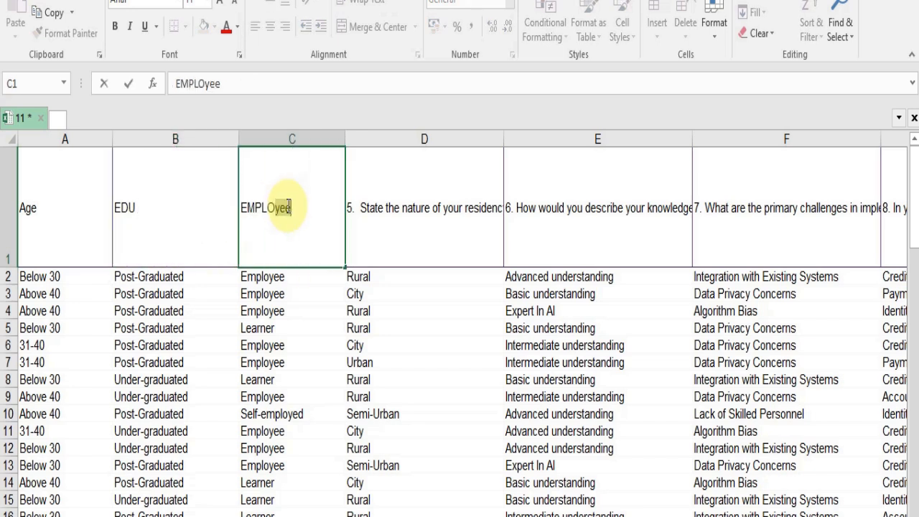
key("BackSpace")
Replace the nature of residency question in header cell D1 with RESIDENCE.
left_click(454, 199)
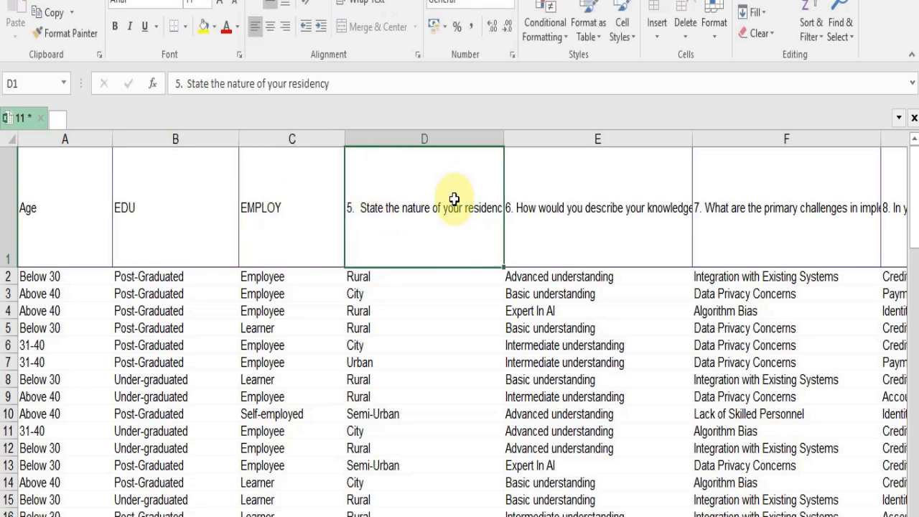
type("RESIDE")
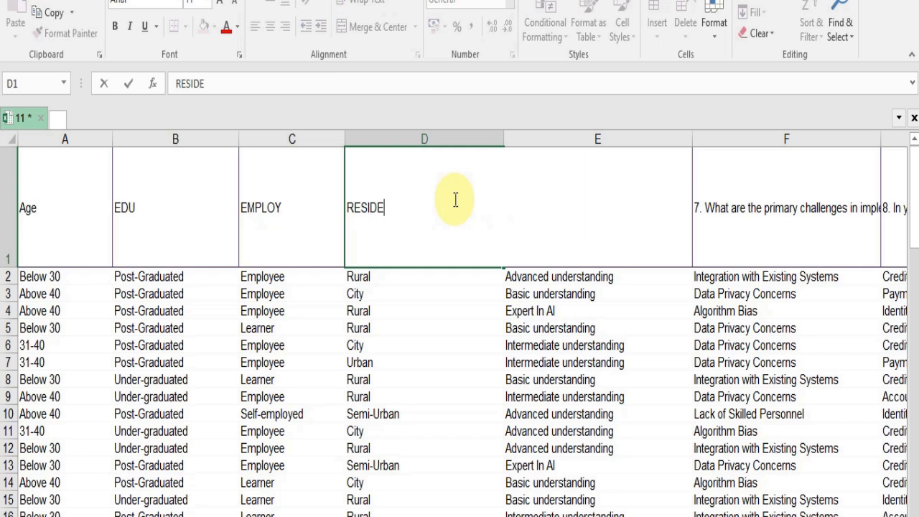
type("NCE")
left_click(768, 217)
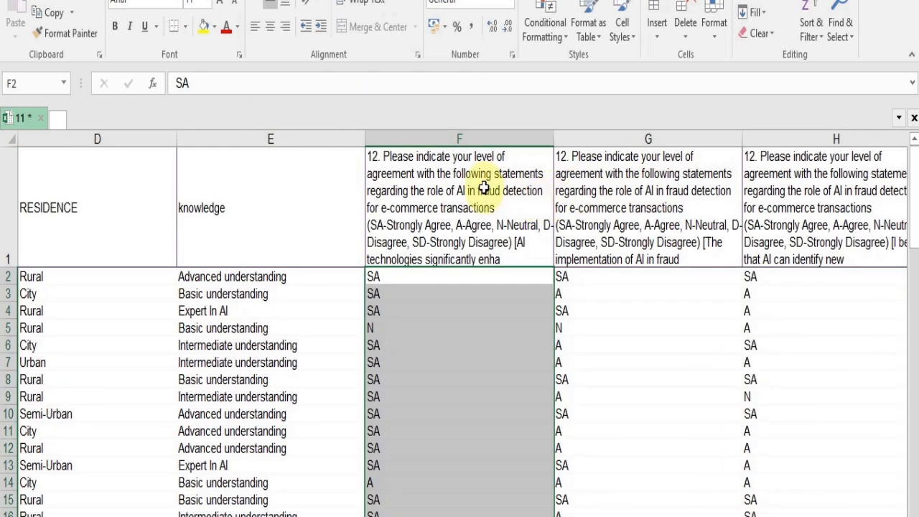
Replace the question 12 statement headers in F1, G1 and H1 with s1, s2 and s3, and shorten the I1 header in the same style.
left_click(484, 185)
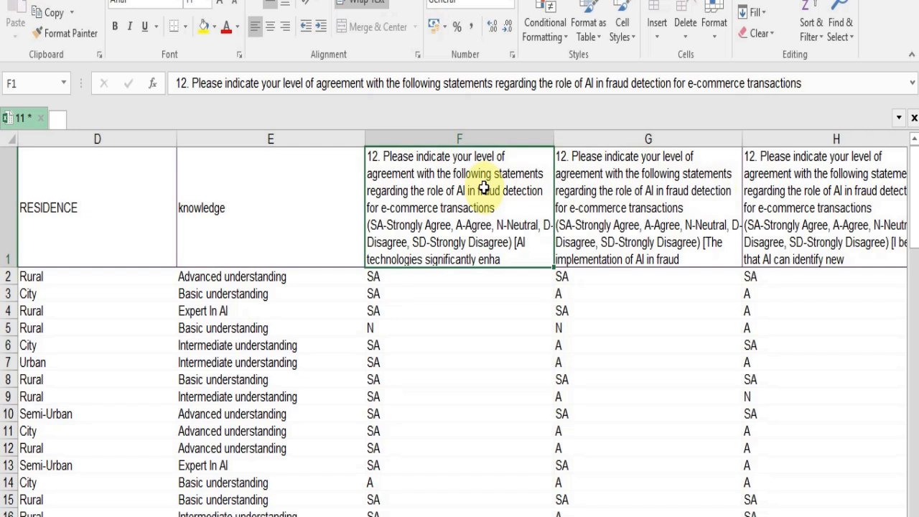
type("sA")
type("1")
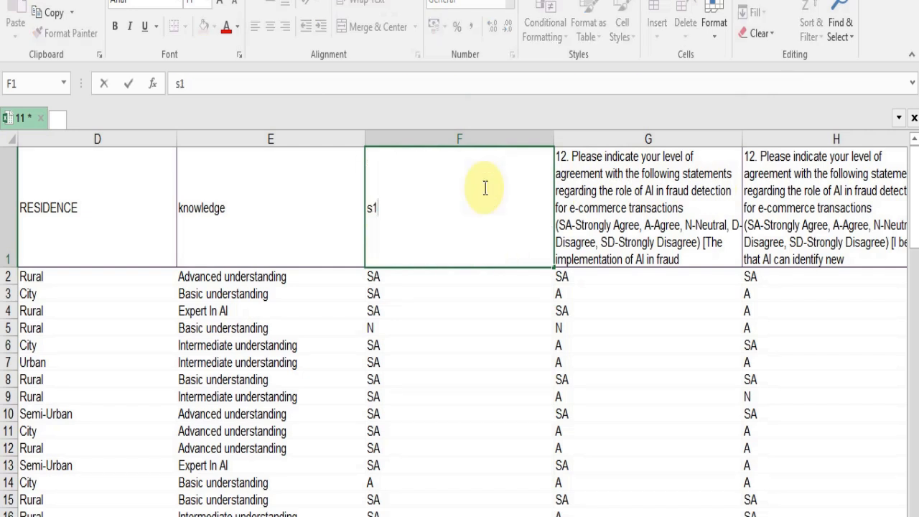
left_click(657, 197)
type("s2")
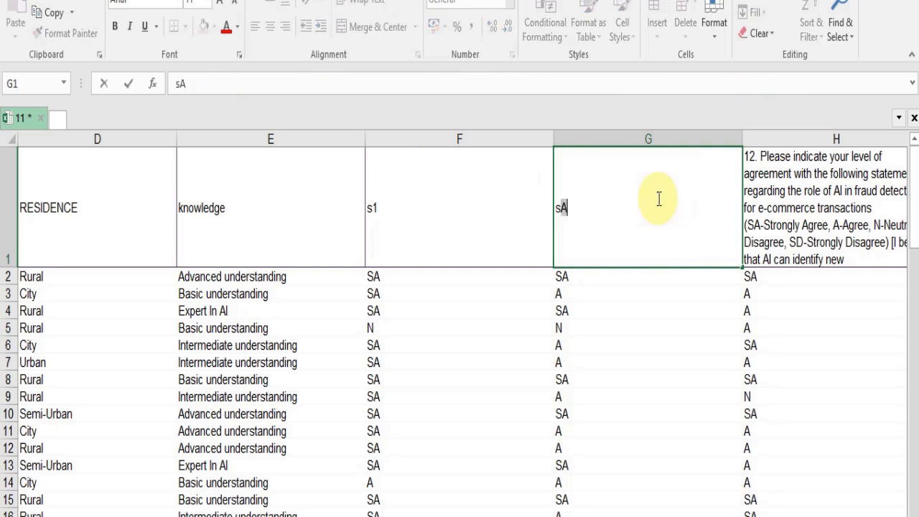
left_click(843, 242)
type("s3")
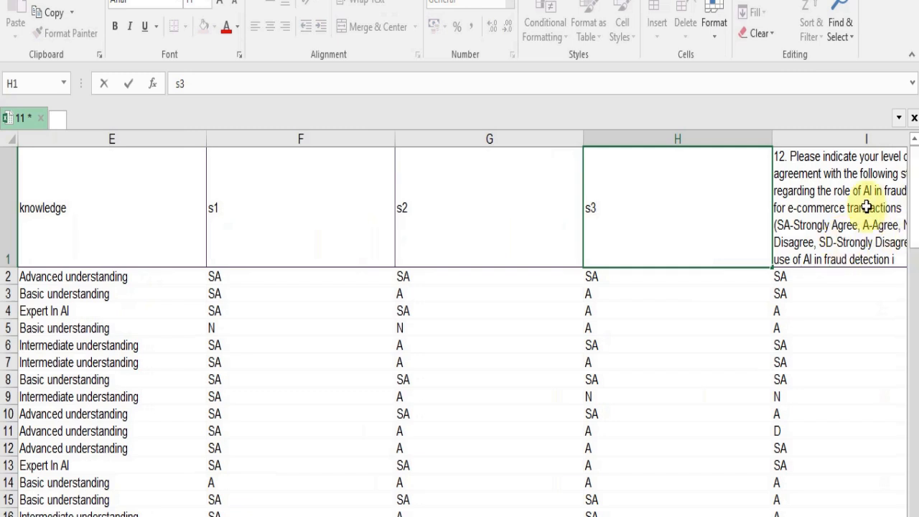
left_click(867, 207)
type("s3")
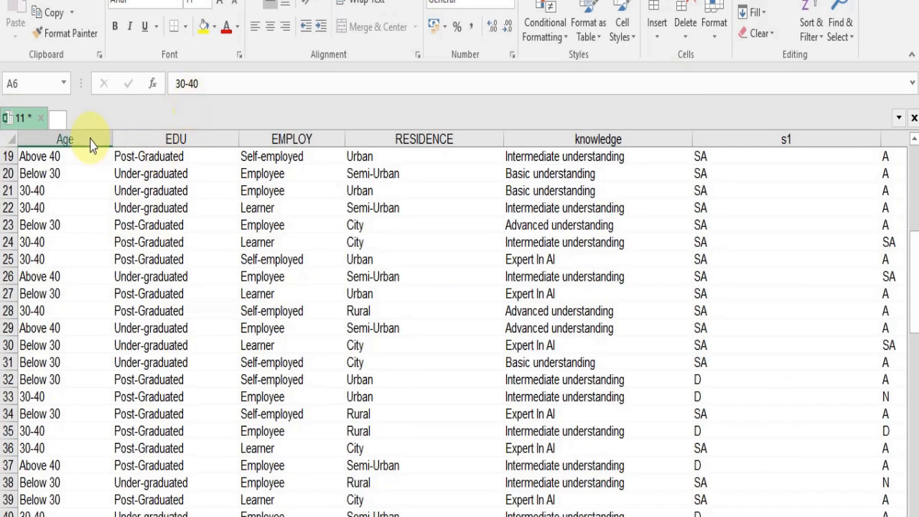
Review the numeric codes listed for the age groups and examine the responses in the Age column.
scroll(81, 226, "up", 6)
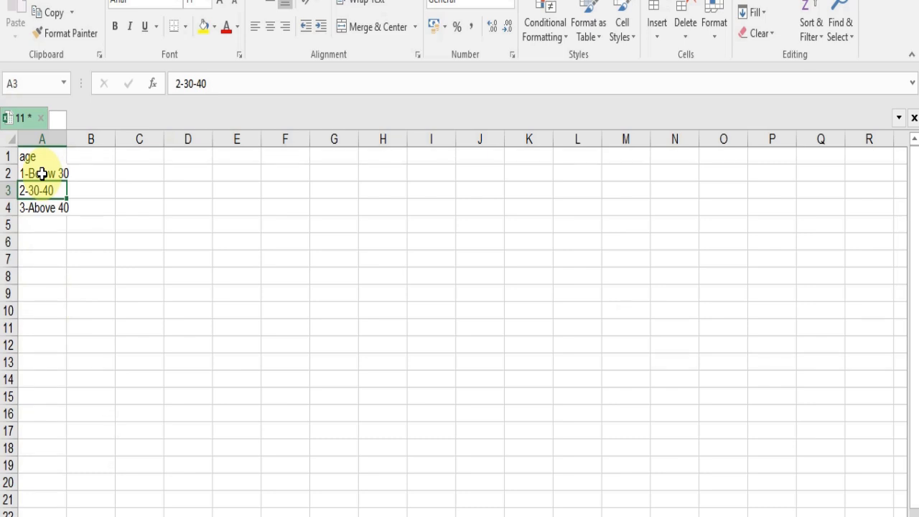
left_click(47, 174)
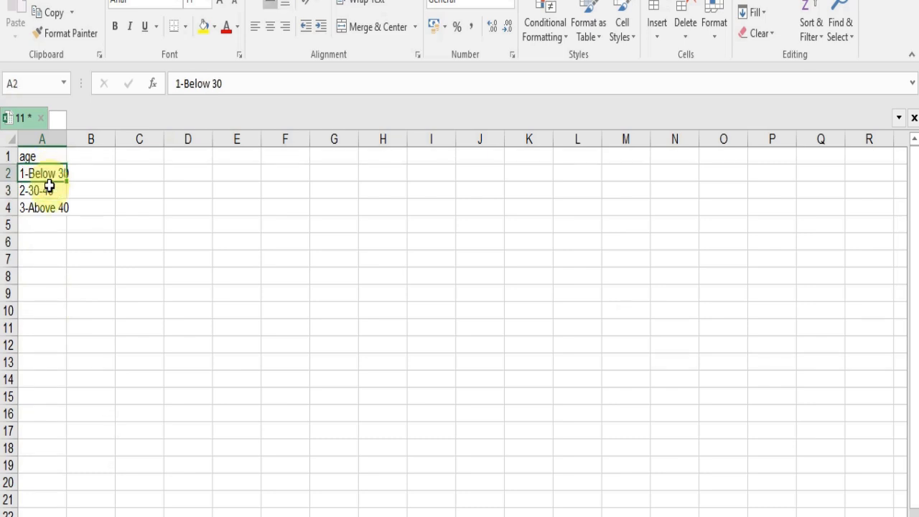
left_click(49, 190)
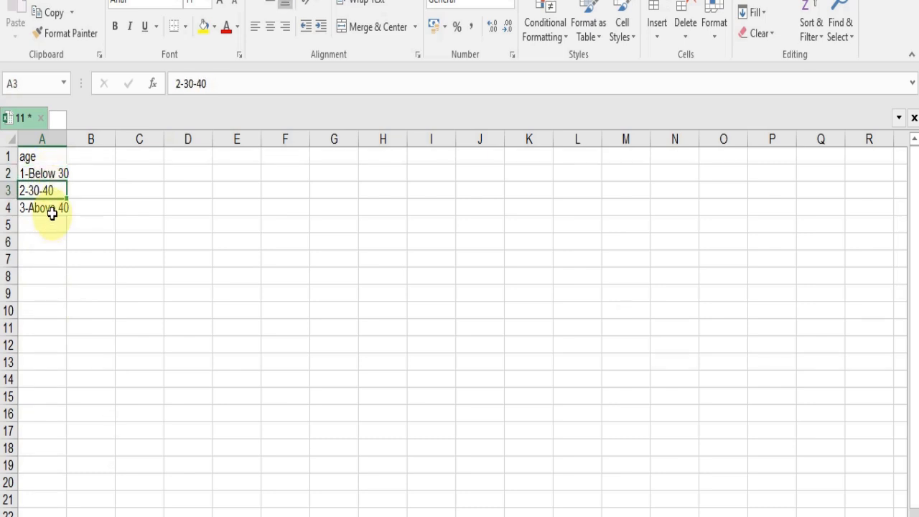
left_click(53, 209)
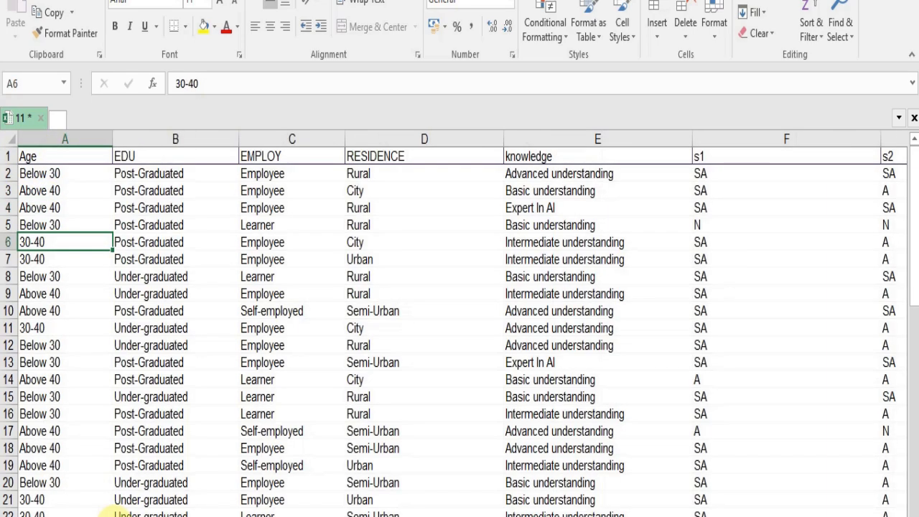
scroll(98, 452, "down", 12)
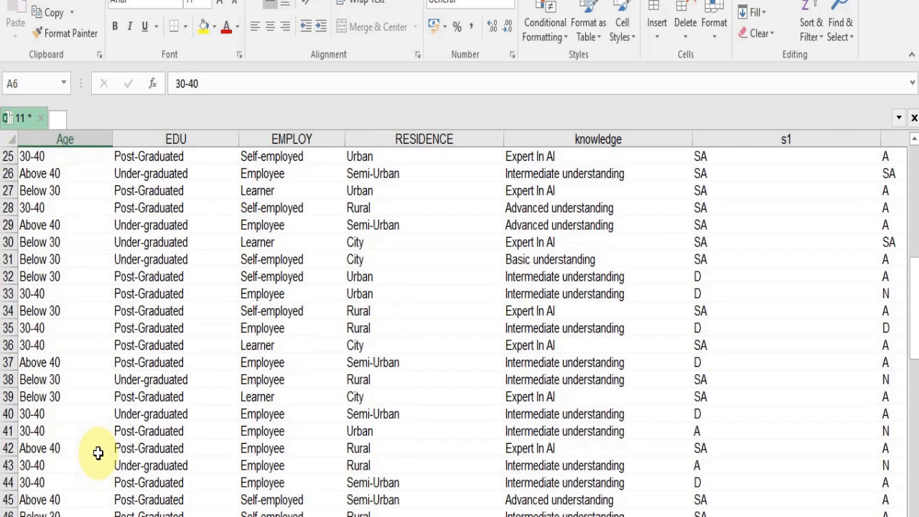
scroll(98, 453, "down", 10)
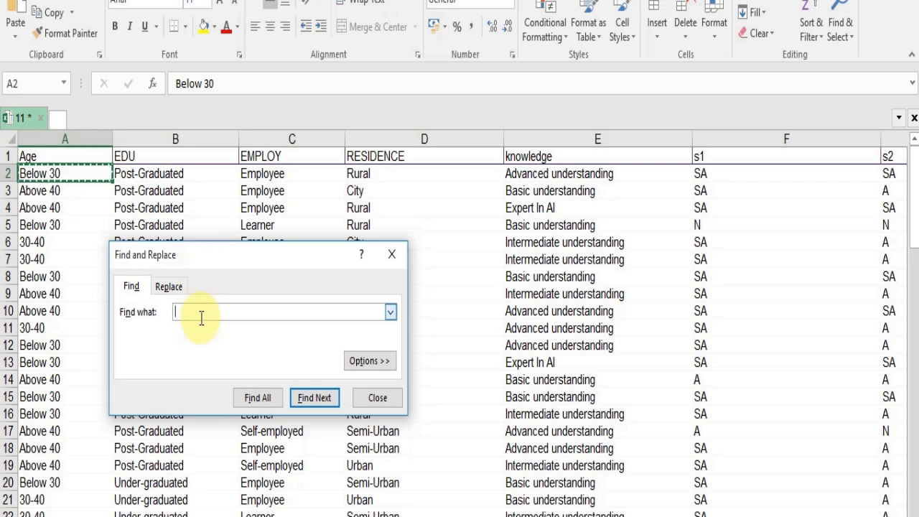
Replace every Below 30 entry in the worksheet with the code 1.
type("Below 30")
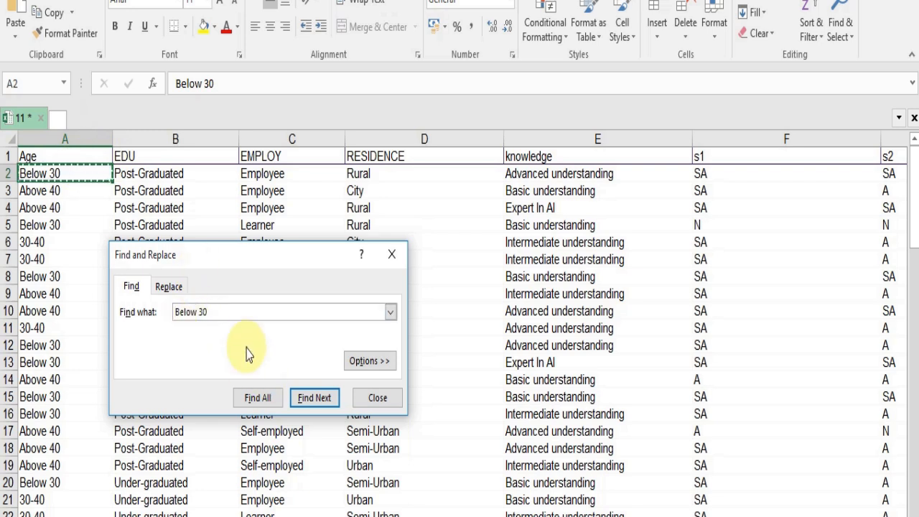
left_click(170, 286)
key("BackSpace")
type("1")
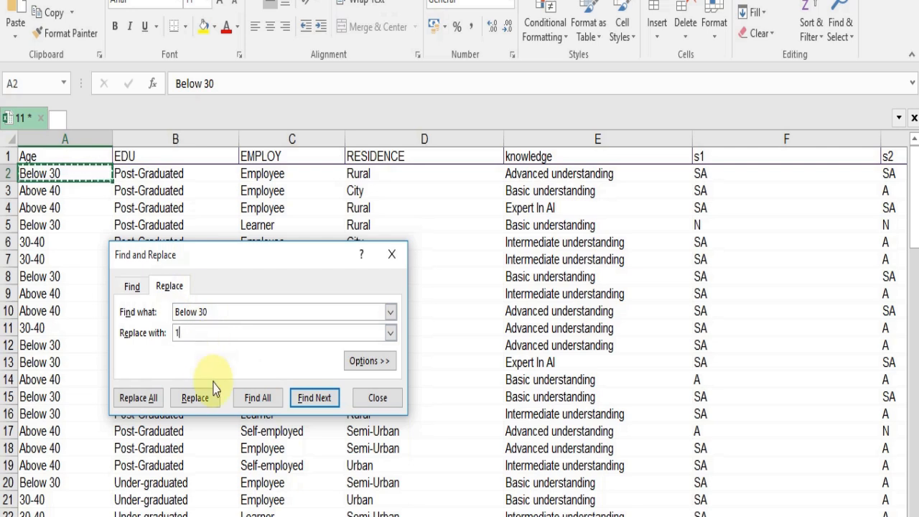
left_click(147, 404)
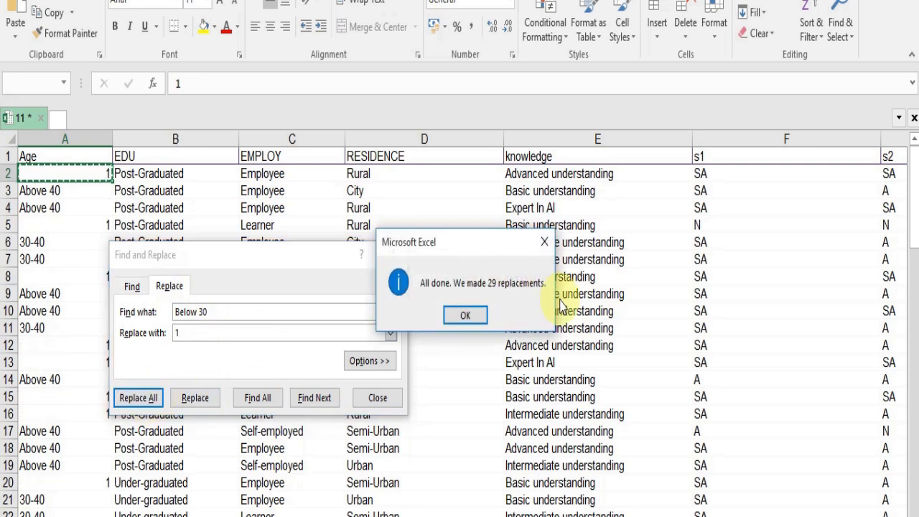
left_click(467, 314)
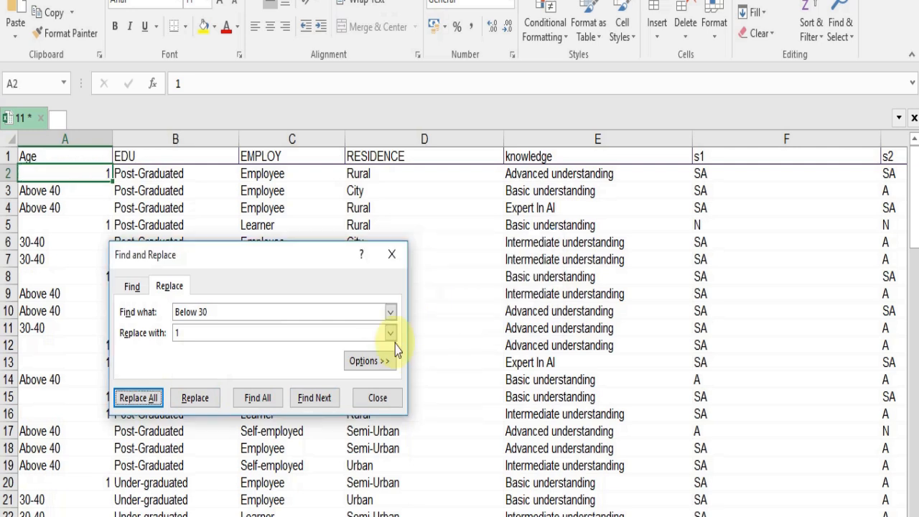
Copy the Above 40 entry from cell A3 and replace every occurrence of it with the code 3.
left_click(47, 195)
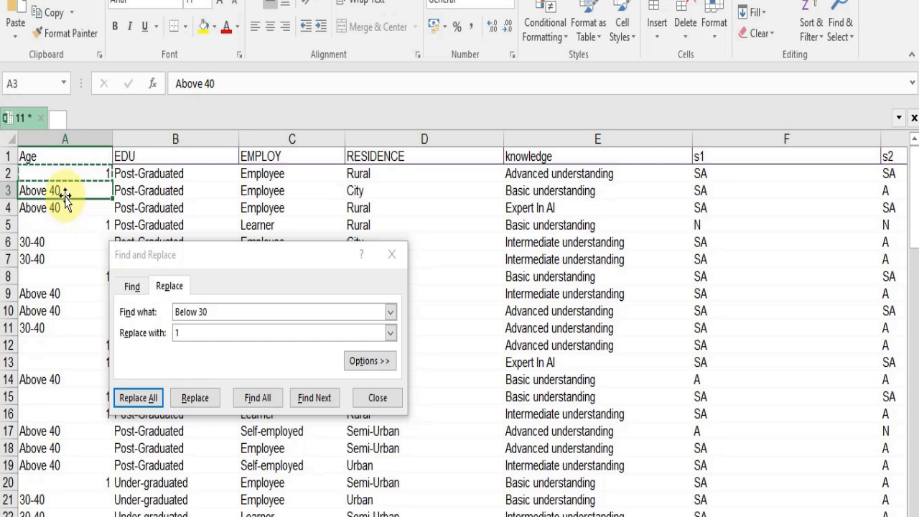
left_click(392, 254)
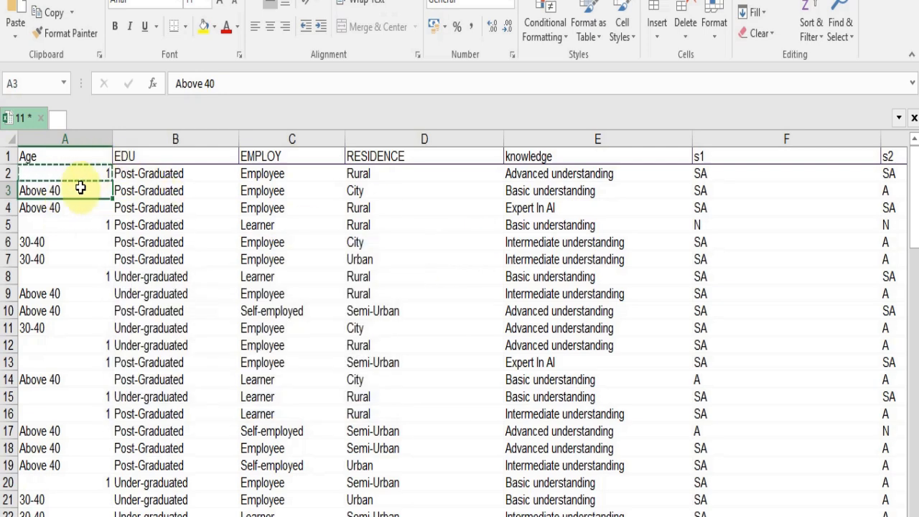
right_click(80, 188)
left_click(117, 185)
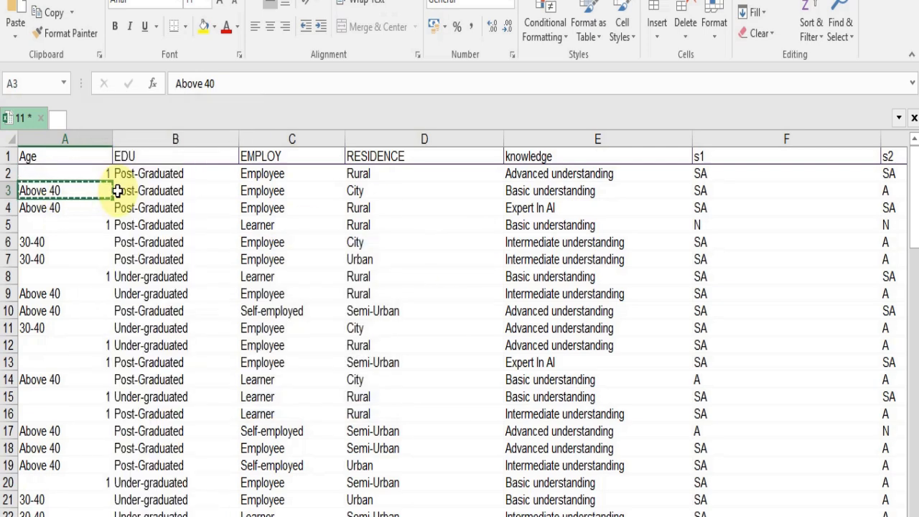
key("ctrl+f")
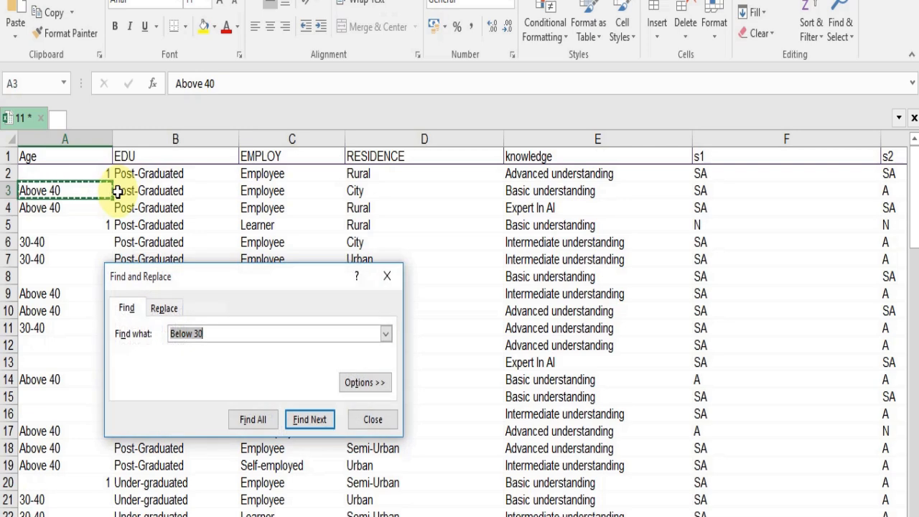
type("Above 40")
left_click(165, 308)
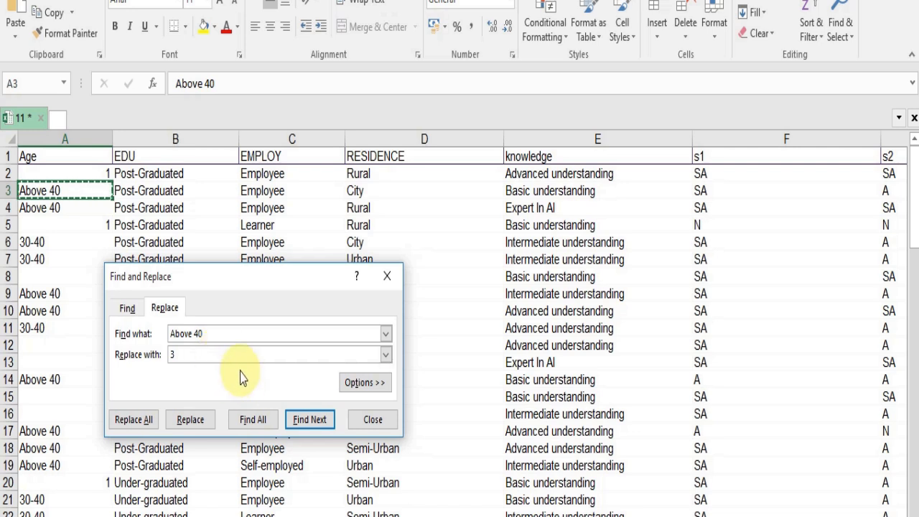
left_click(134, 420)
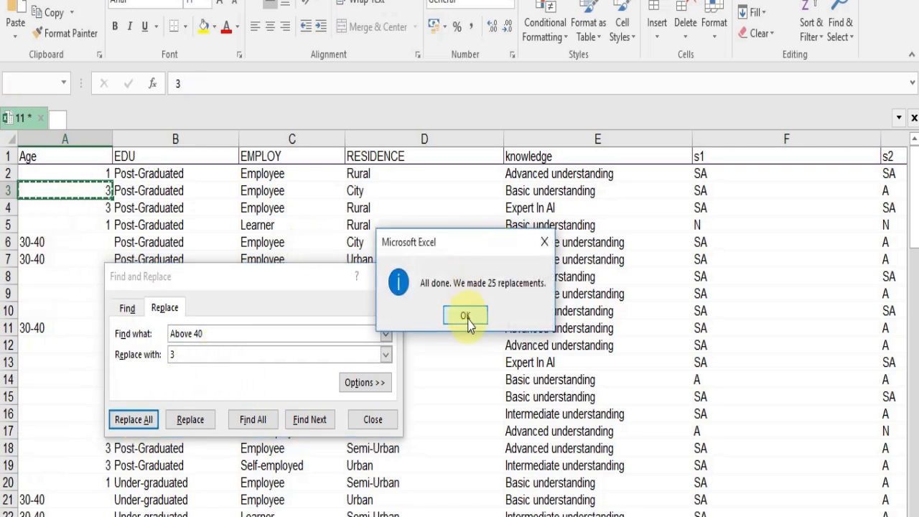
left_click(465, 314)
left_click(374, 420)
Copy the 30-40 entry from cell A6 and replace every occurrence of it with the code 2.
left_click(81, 244)
key("ctrl+c")
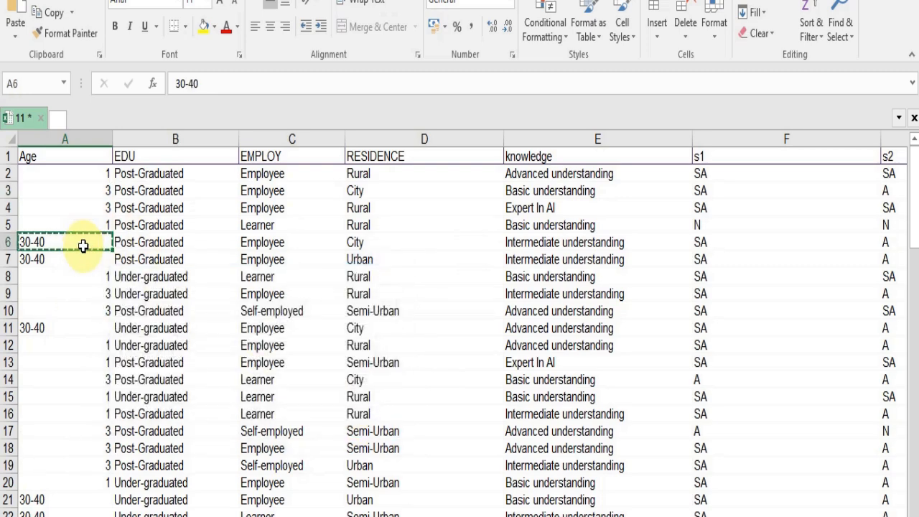
key("ctrl+f")
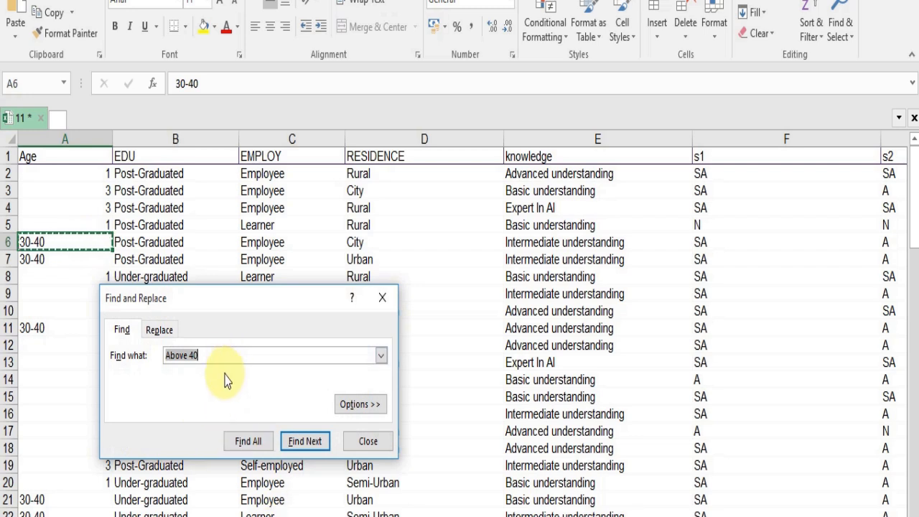
key("ctrl+v")
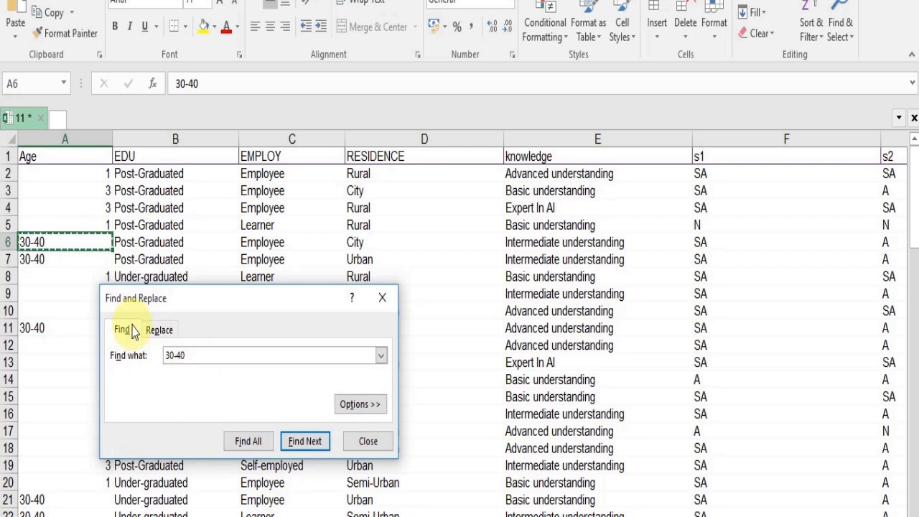
left_click(161, 331)
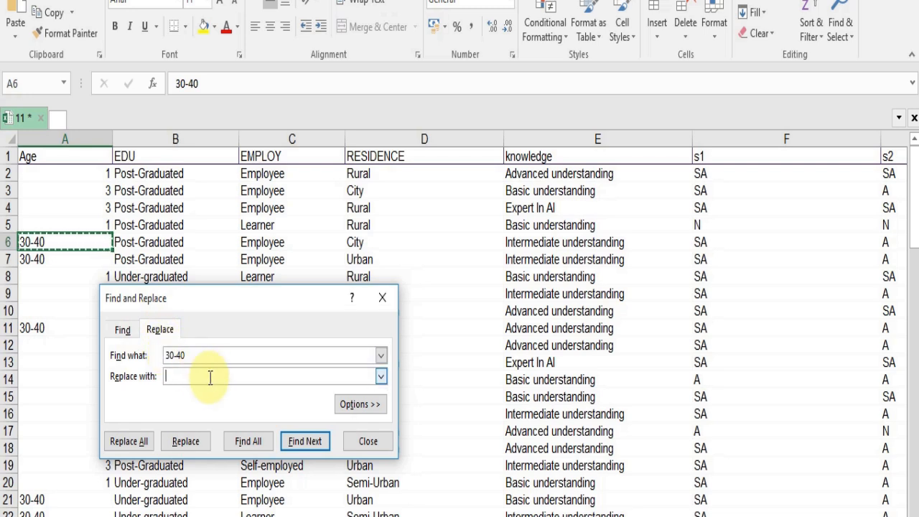
left_click(186, 440)
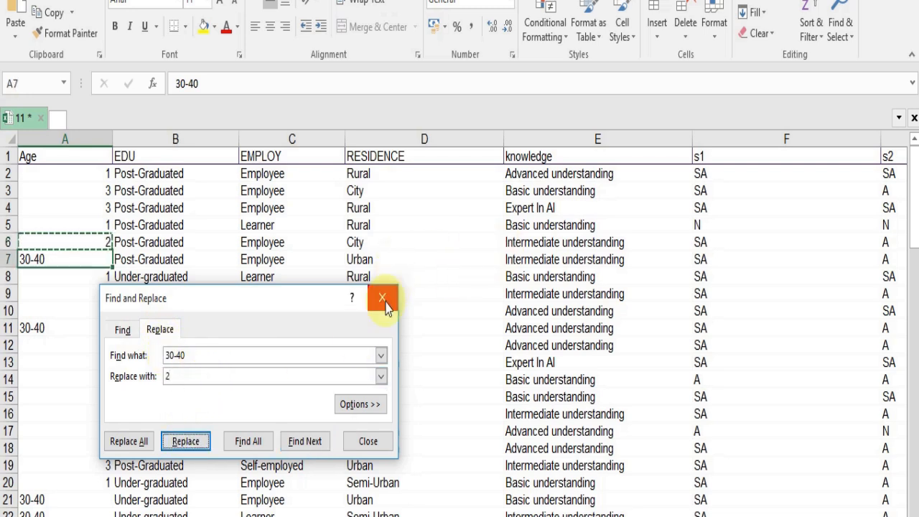
left_click(127, 441)
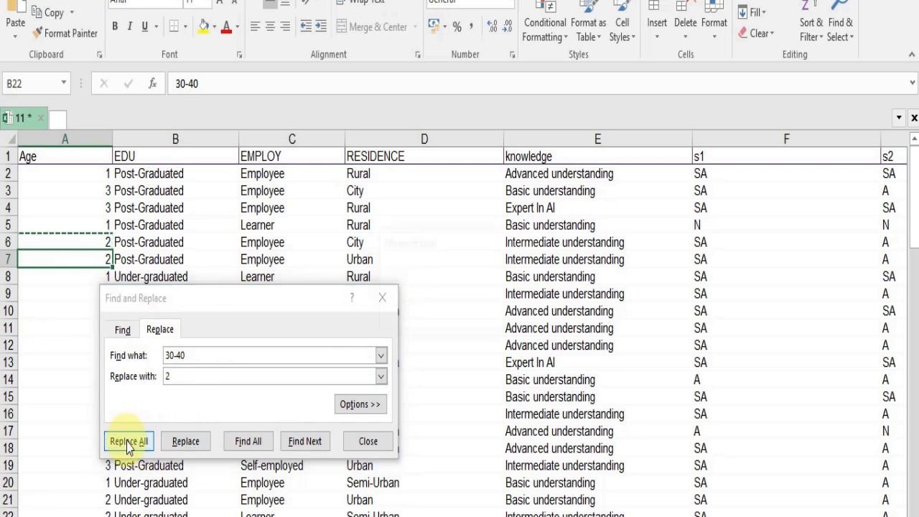
left_click(464, 317)
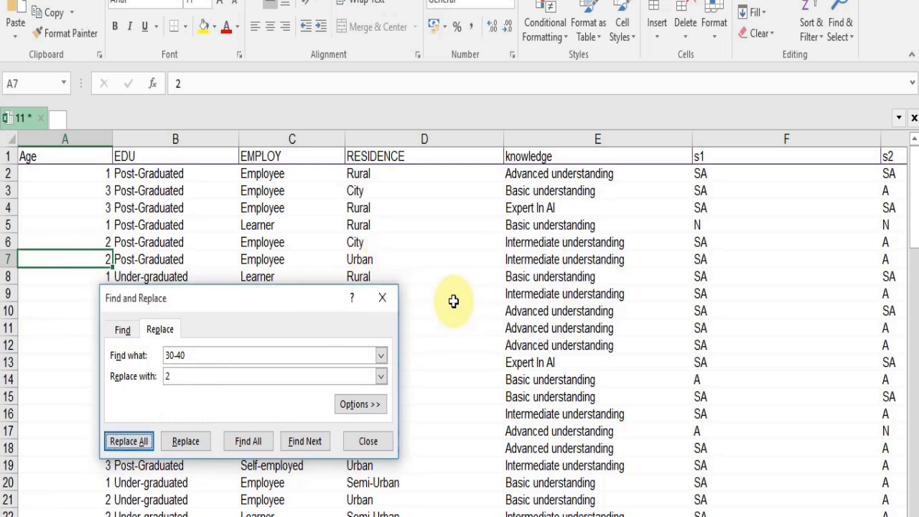
left_click(380, 299)
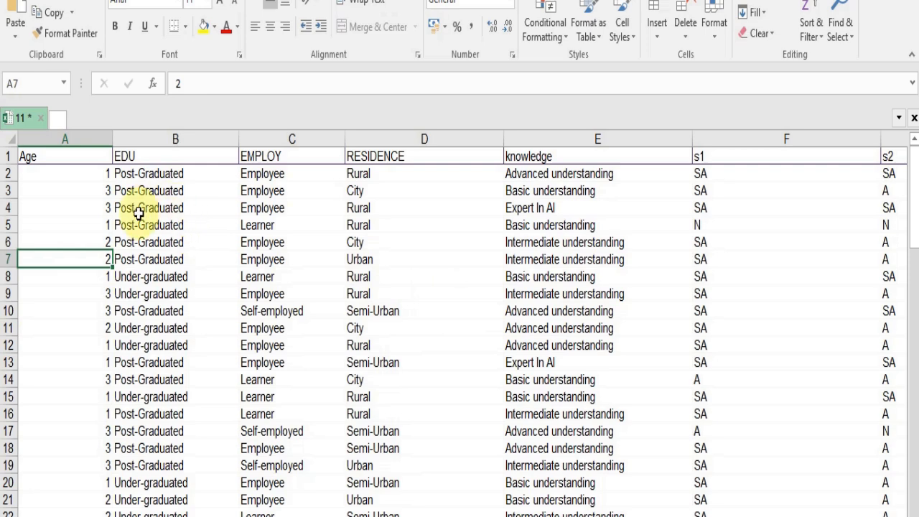
Review the remaining columns, from EDU, EMPLOY and RESIDENCE to knowledge and the statement responses, for text entries needing numeric codes.
scroll(148, 191, "down", 2)
scroll(354, 323, "up", 2)
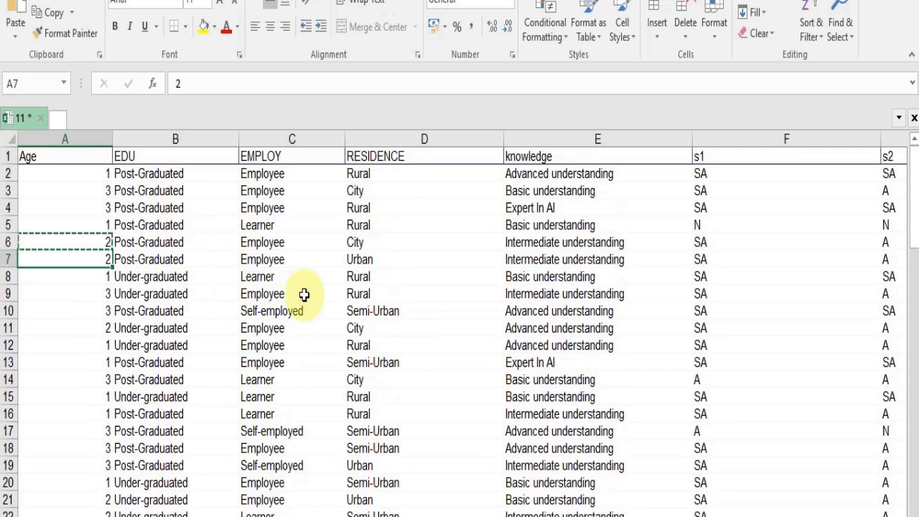
left_click(197, 157)
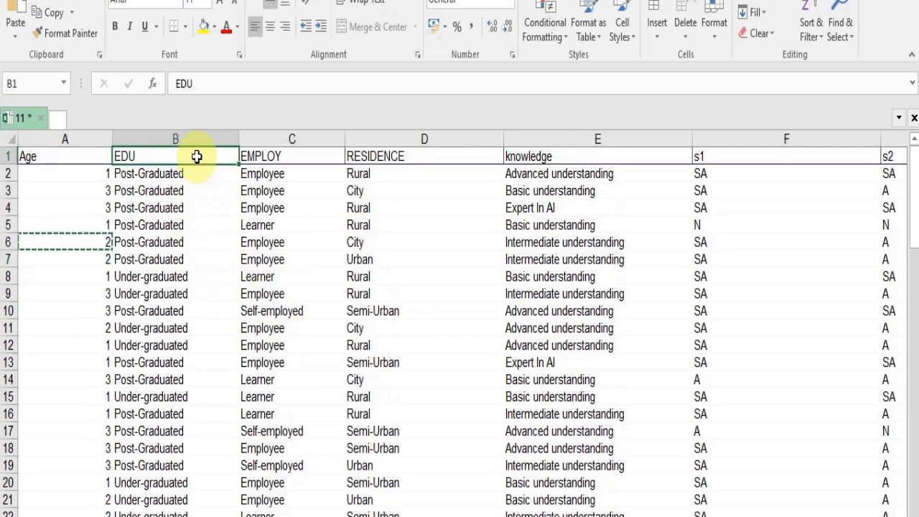
left_click(299, 155)
left_click(431, 156)
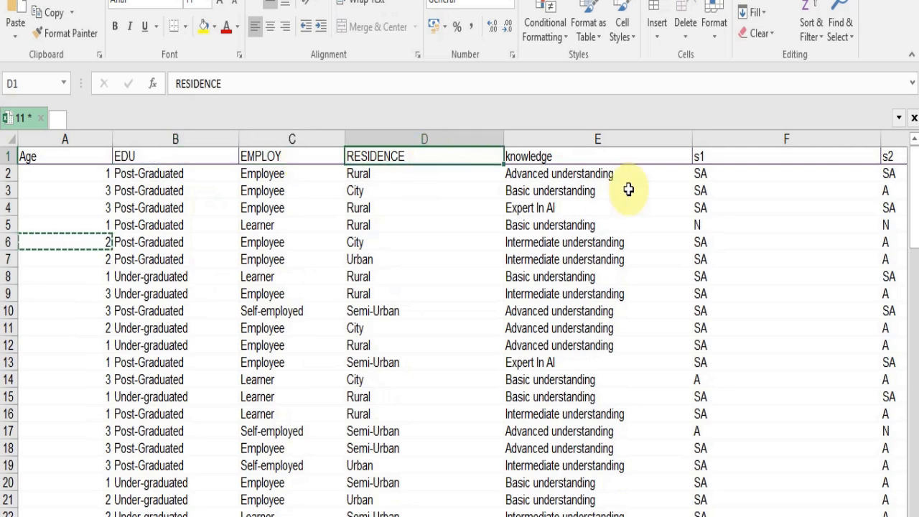
scroll(628, 188, "right", 3)
scroll(244, 303, "right", 2)
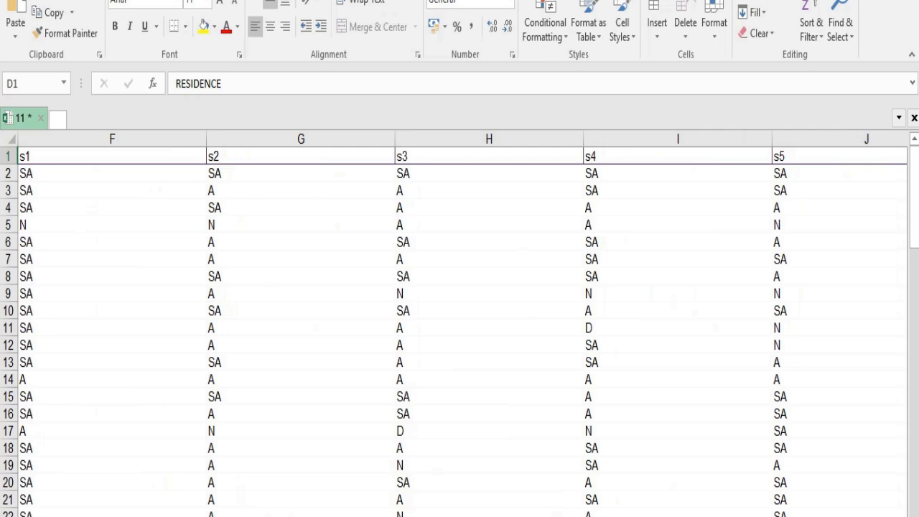
scroll(459, 323, "left", 3)
scroll(459, 323, "left", 1)
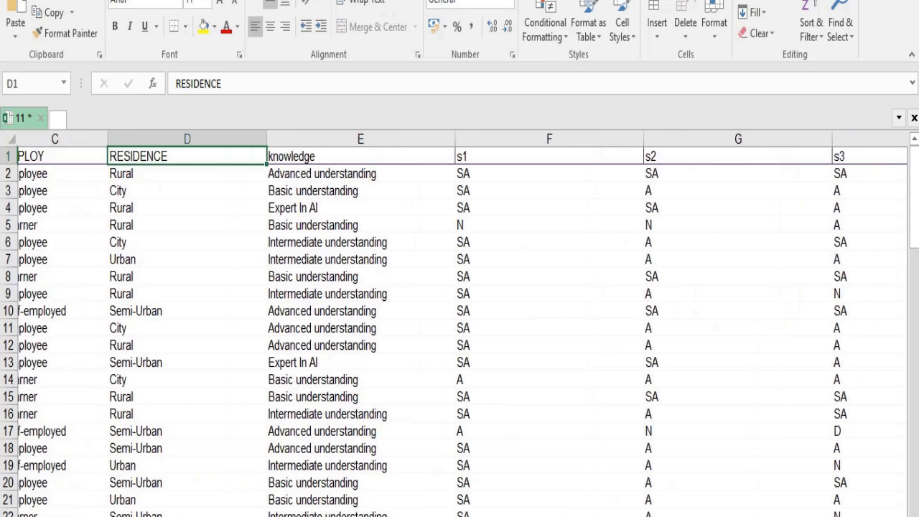
scroll(509, 384, "right", 2)
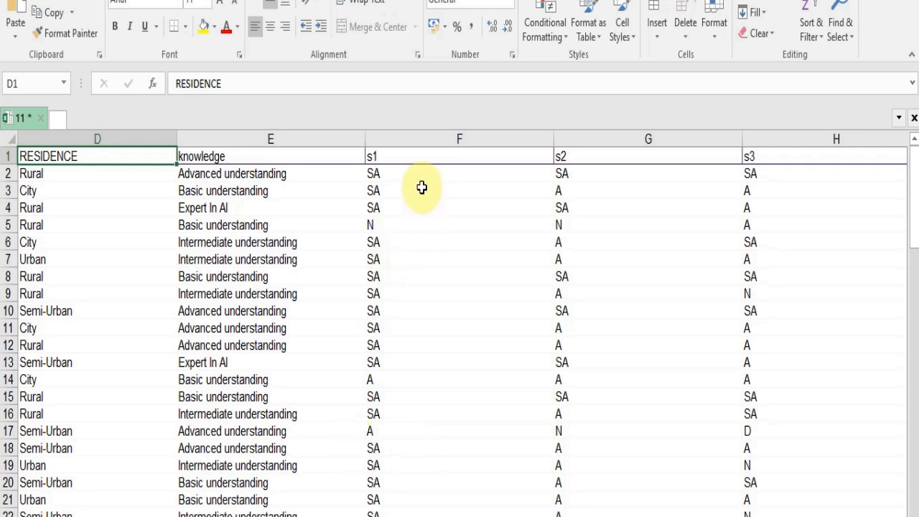
Copy the SA entry from cell F2 and replace every SA in the response data with the code 5.
left_click(380, 179)
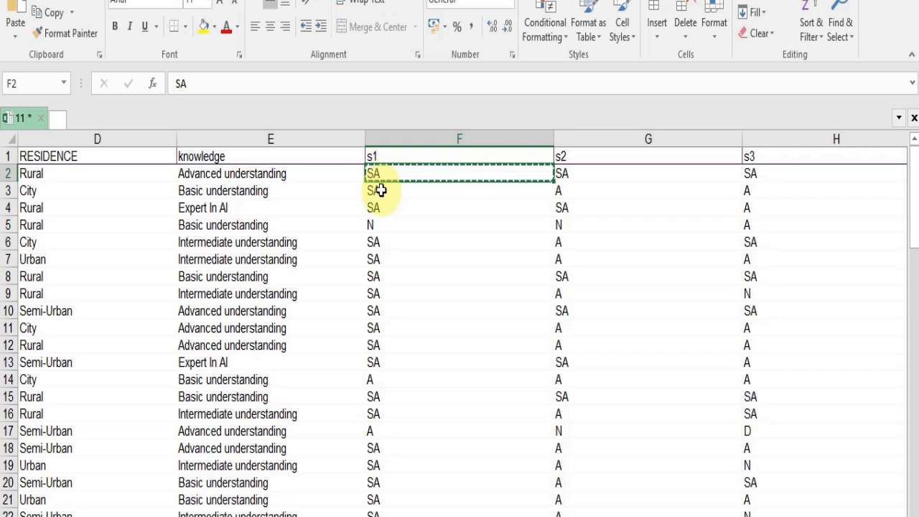
key("ctrl+f")
type("SA")
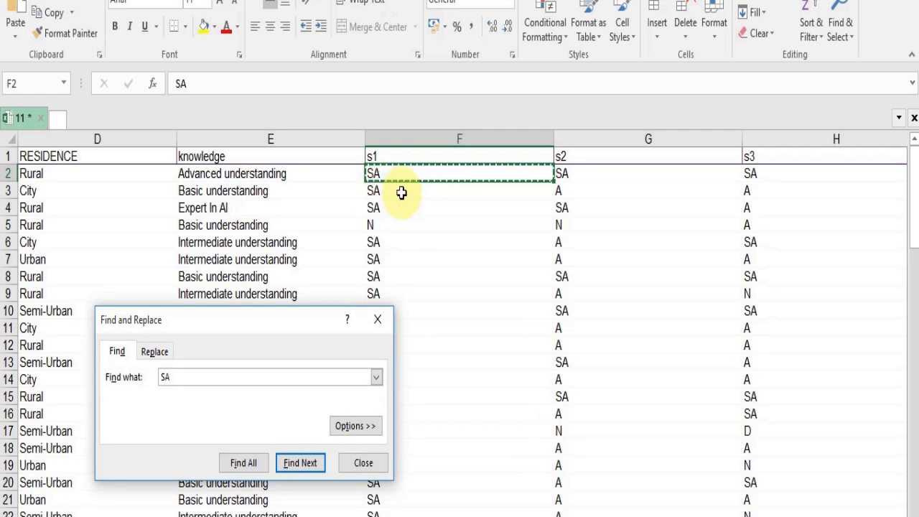
left_click(154, 351)
left_click(206, 396)
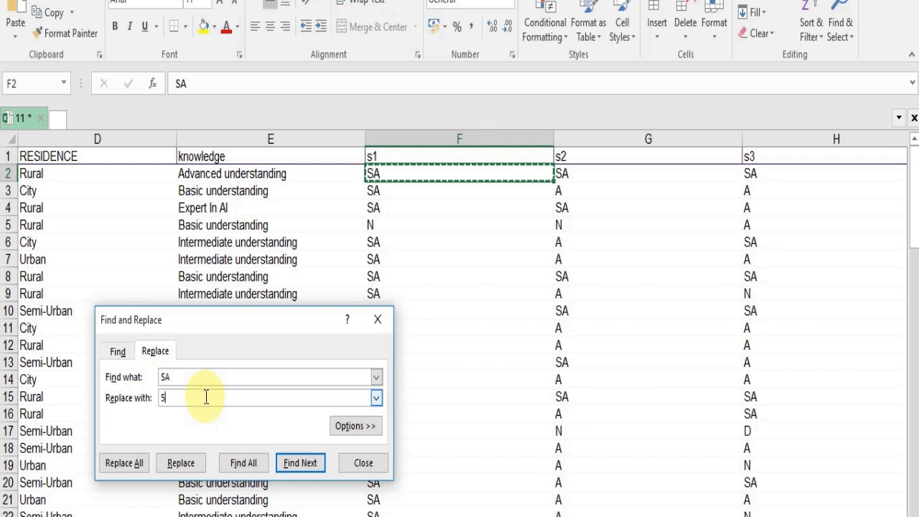
left_click(129, 464)
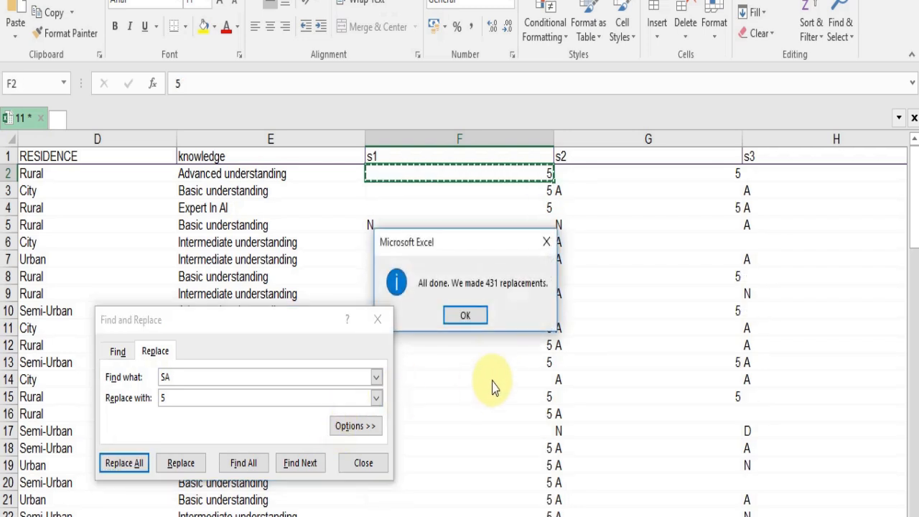
left_click(464, 315)
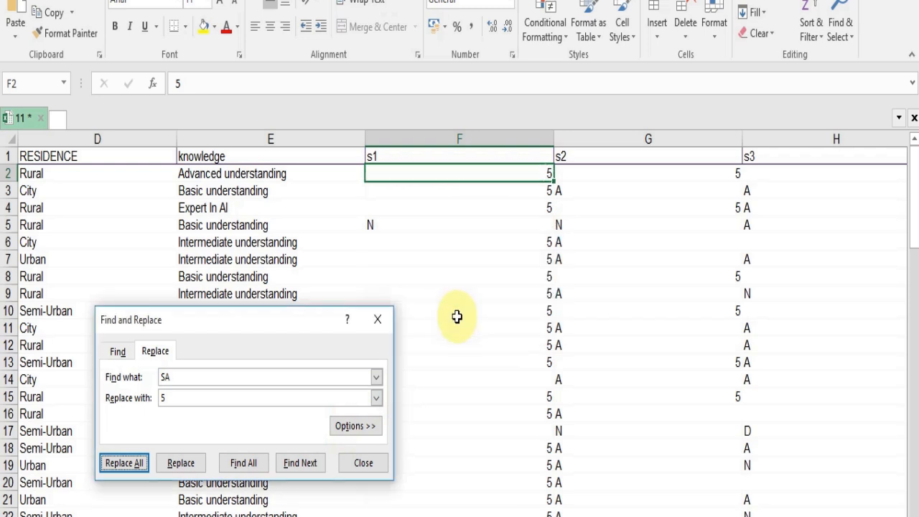
left_click(167, 377)
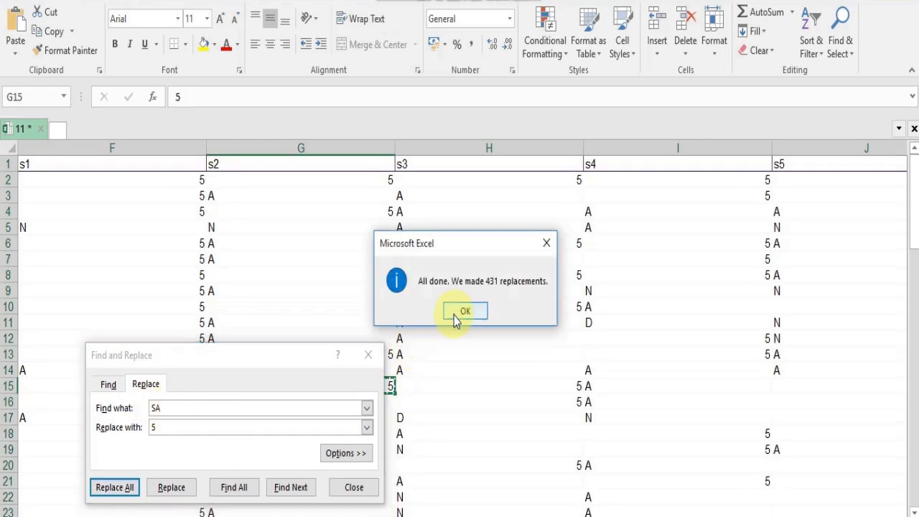
left_click(465, 311)
Replace every A in the response data with the code 4.
left_click(154, 408)
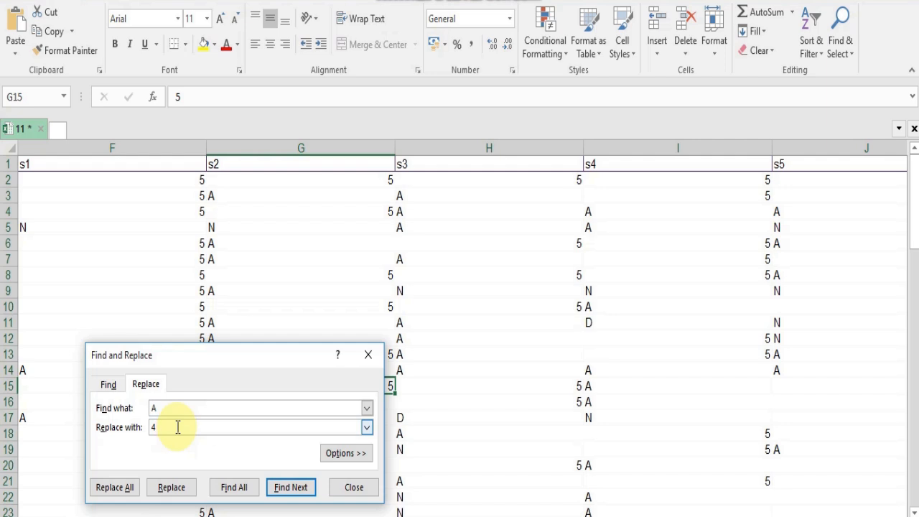
left_click(130, 489)
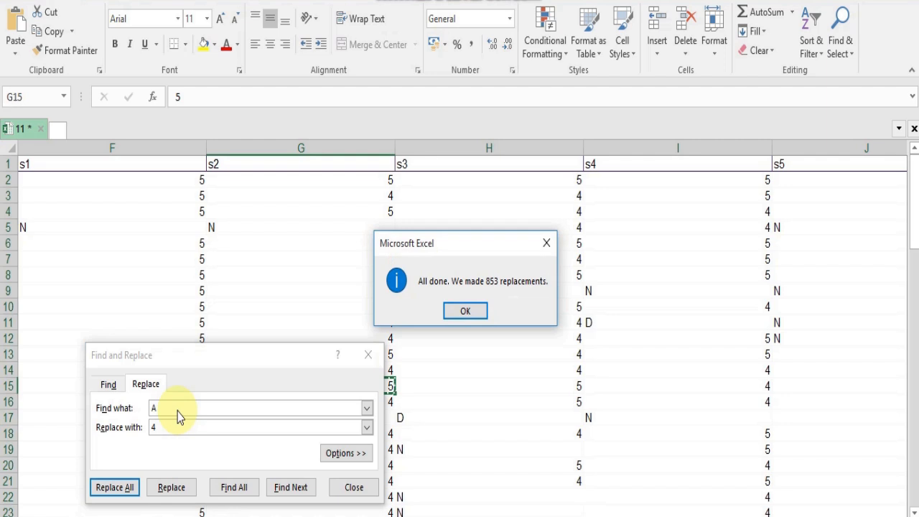
left_click(471, 308)
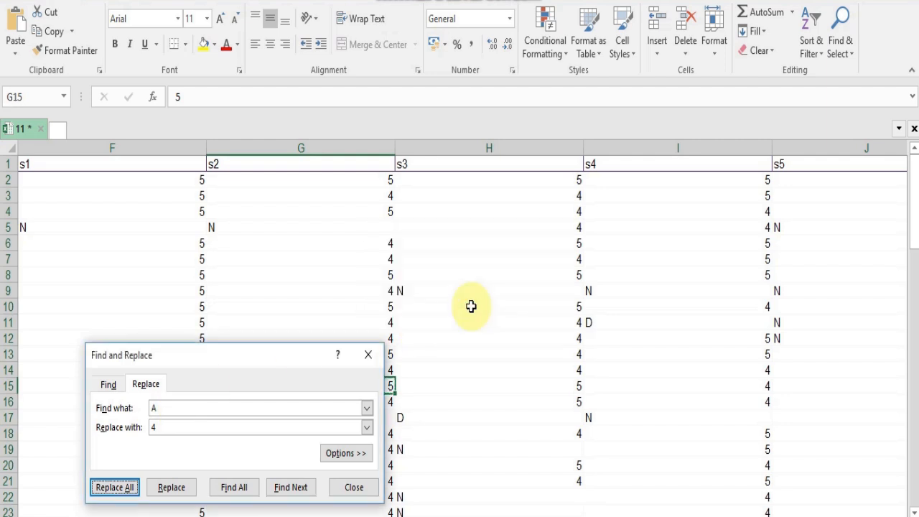
Replace every N in the response data with the code 3.
left_click(172, 409)
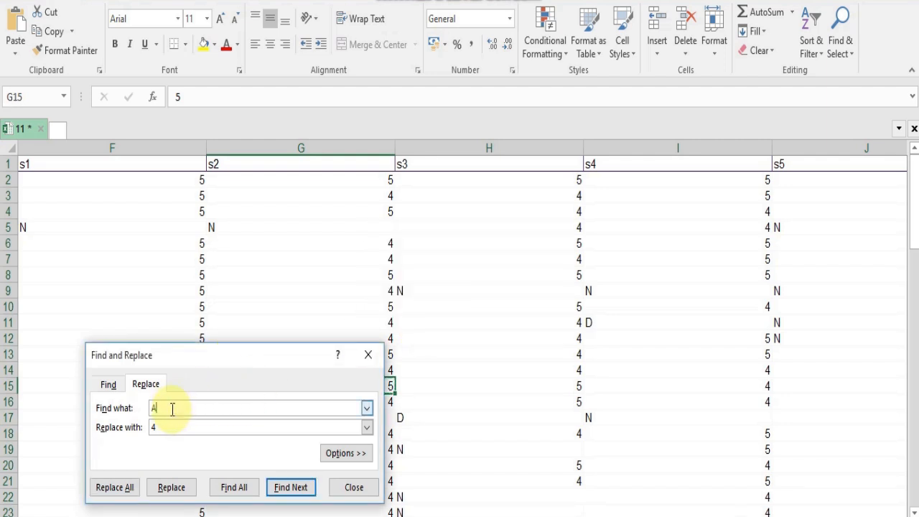
type("N")
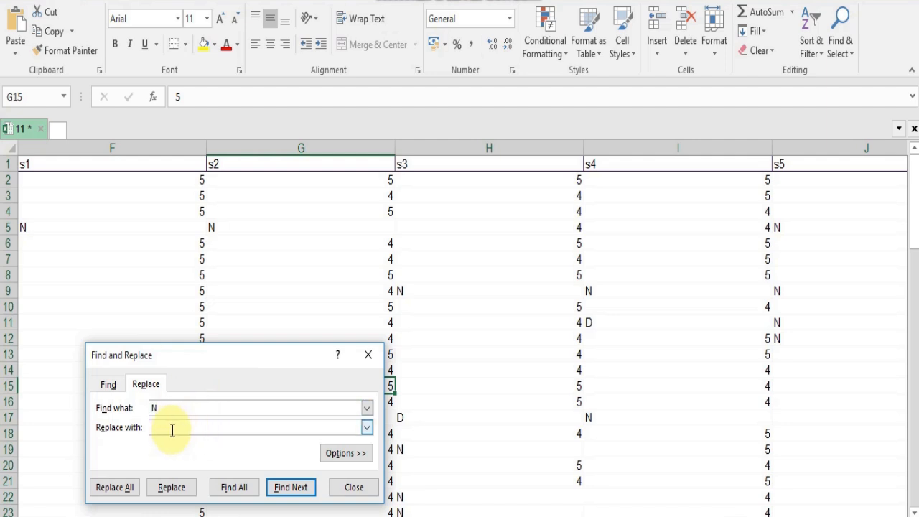
left_click(123, 488)
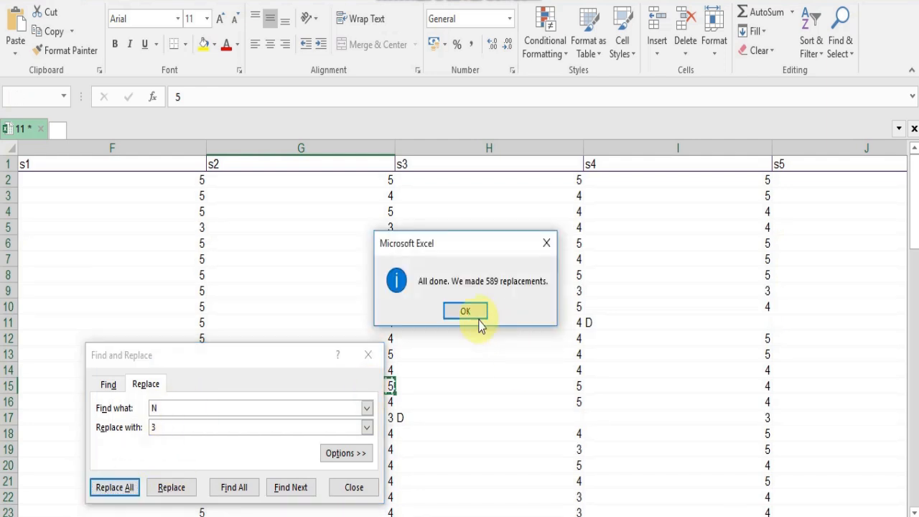
left_click(464, 311)
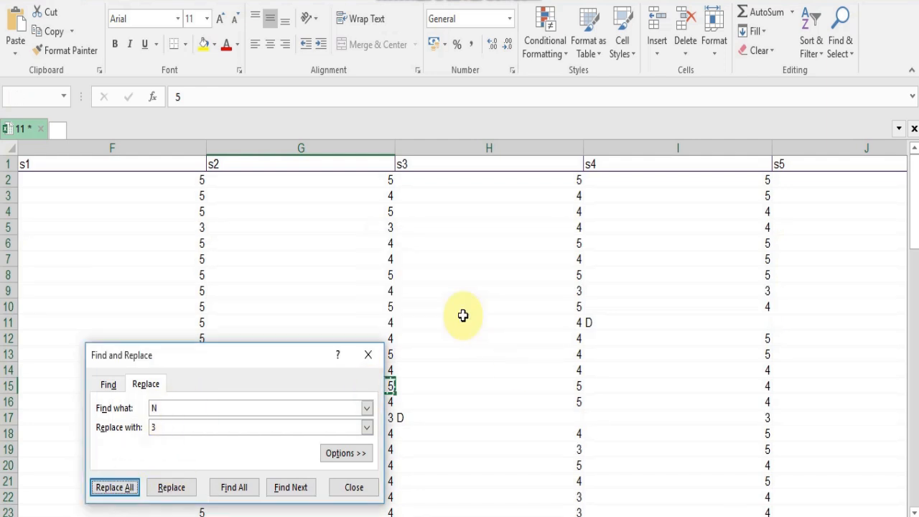
Replace every D in the response data with the code 2 and finish the find-and-replace work.
left_click(187, 411)
key("BackSpace")
type("D")
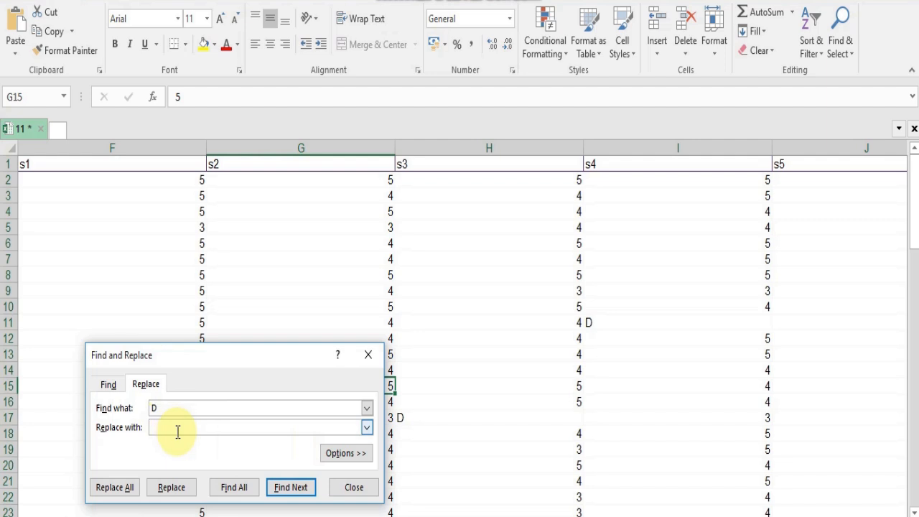
left_click(178, 431)
type("2")
left_click(113, 487)
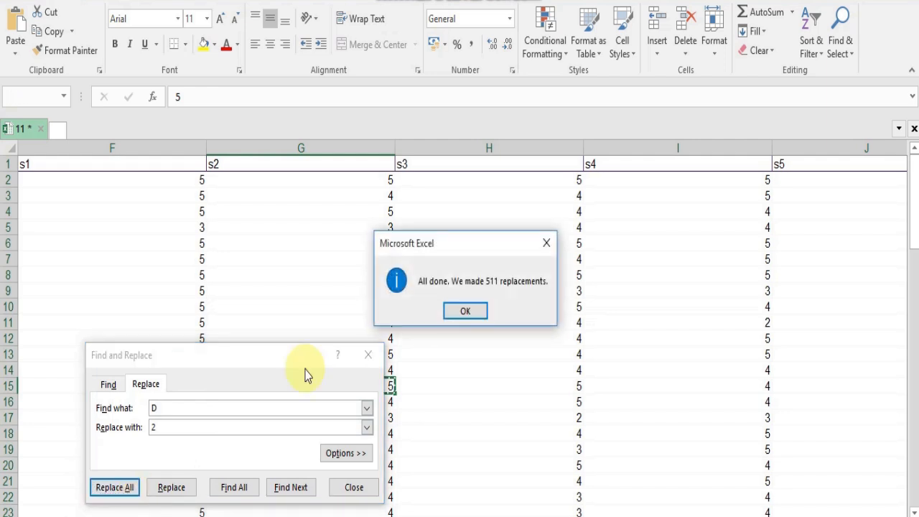
left_click(465, 309)
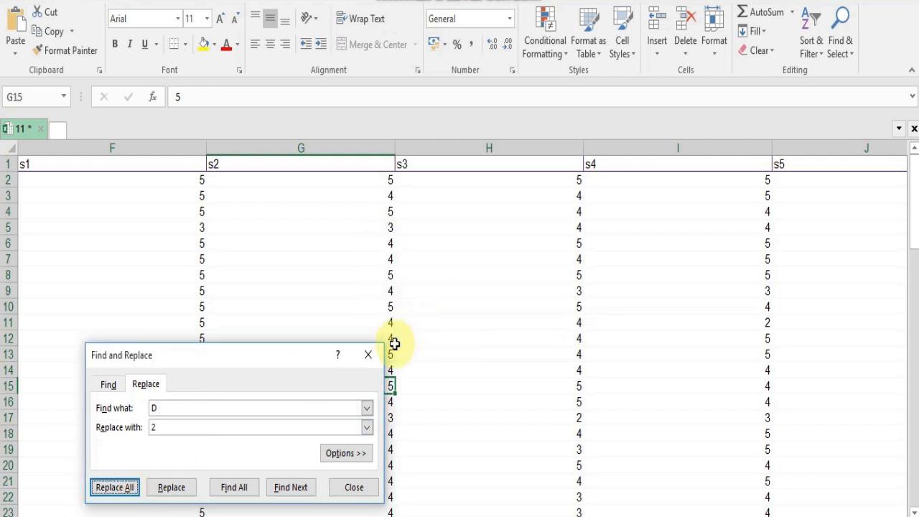
left_click(367, 354)
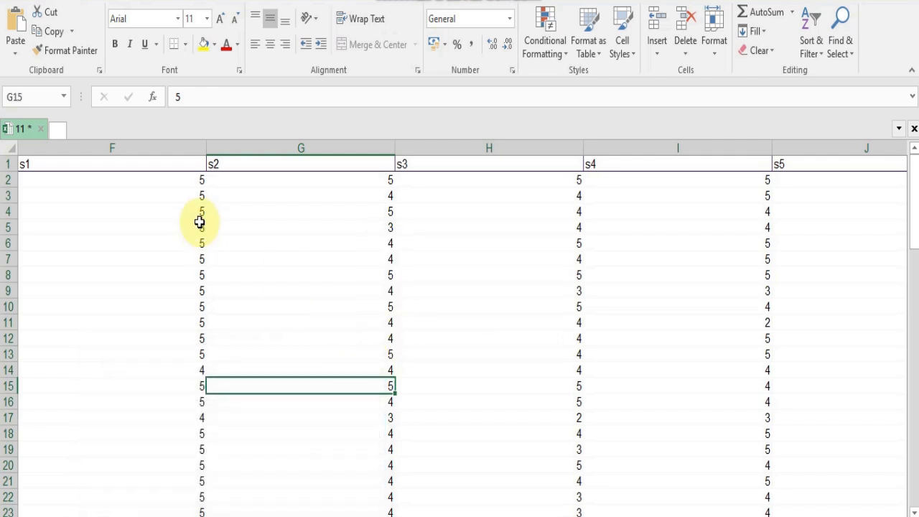
Auto-fit the widths of statement columns F to L, s1 to s7, to their contents.
key("ctrl+c")
double_click(207, 151)
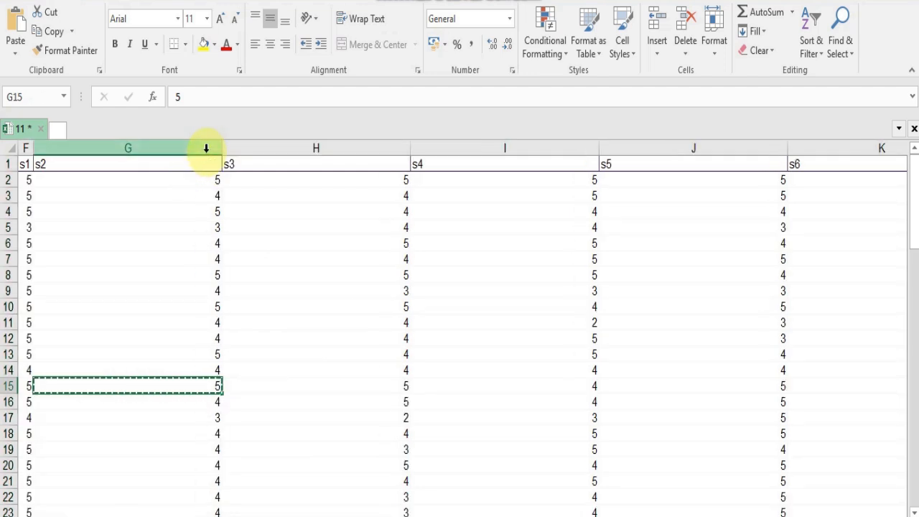
double_click(221, 148)
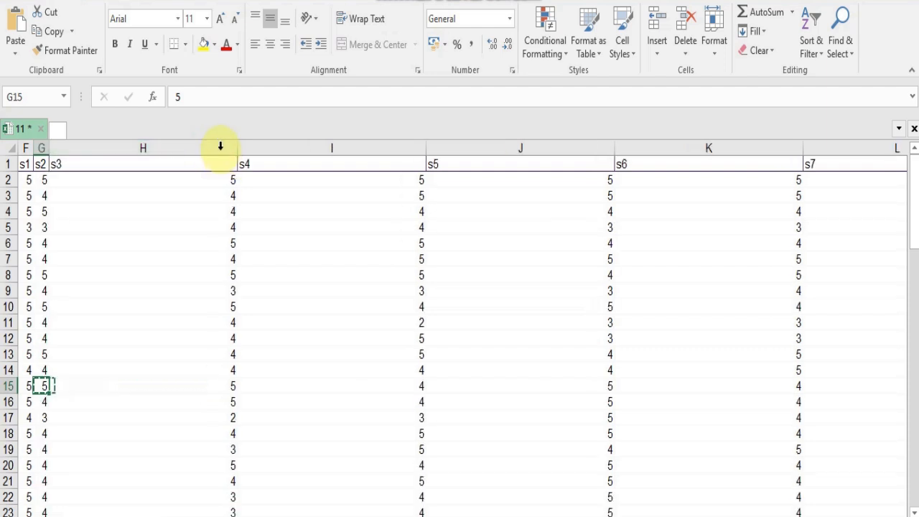
double_click(241, 149)
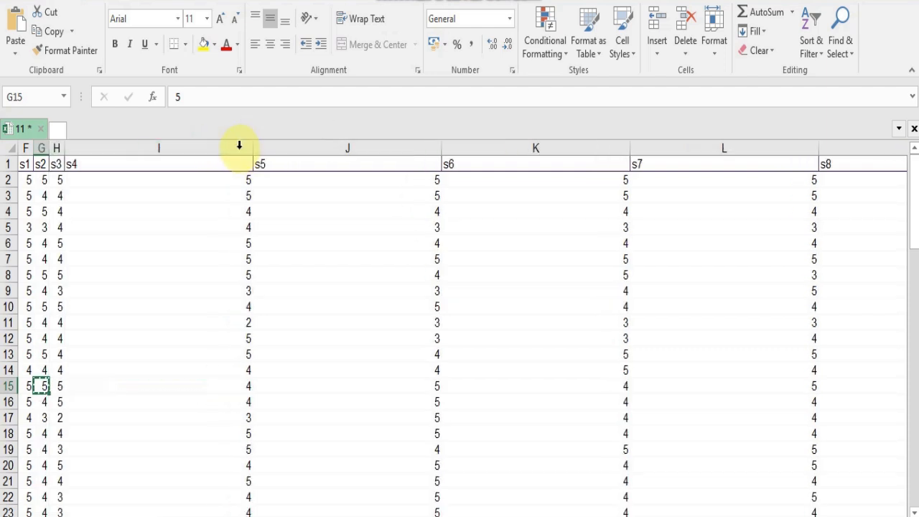
double_click(251, 149)
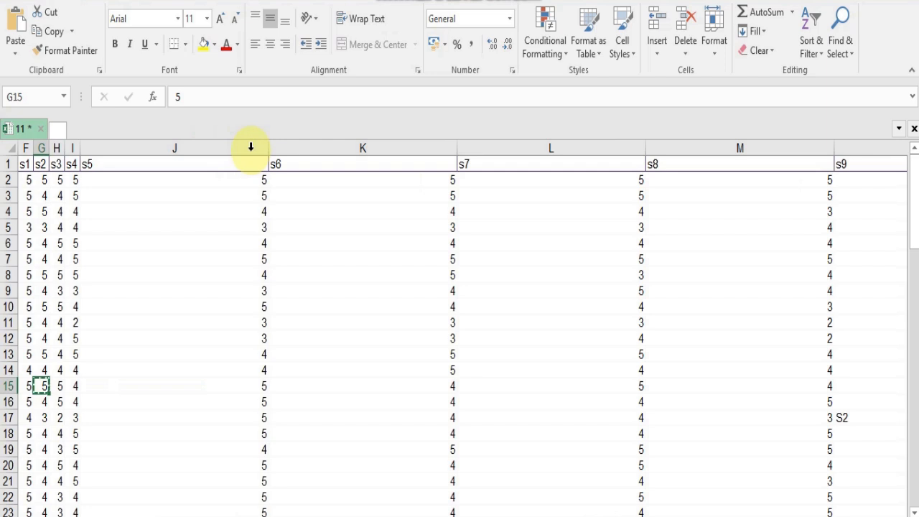
double_click(267, 148)
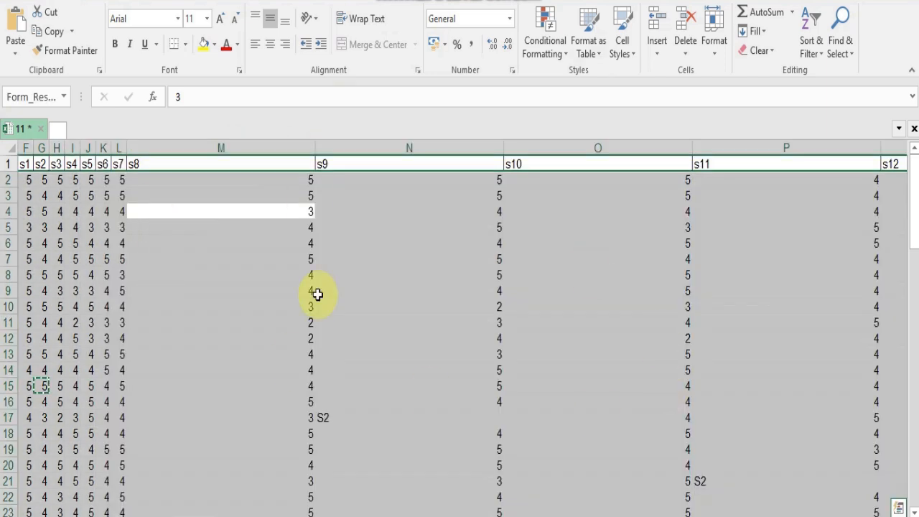
Apply All Borders to the response data and auto-fit the s8 and s9 columns.
left_click(185, 51)
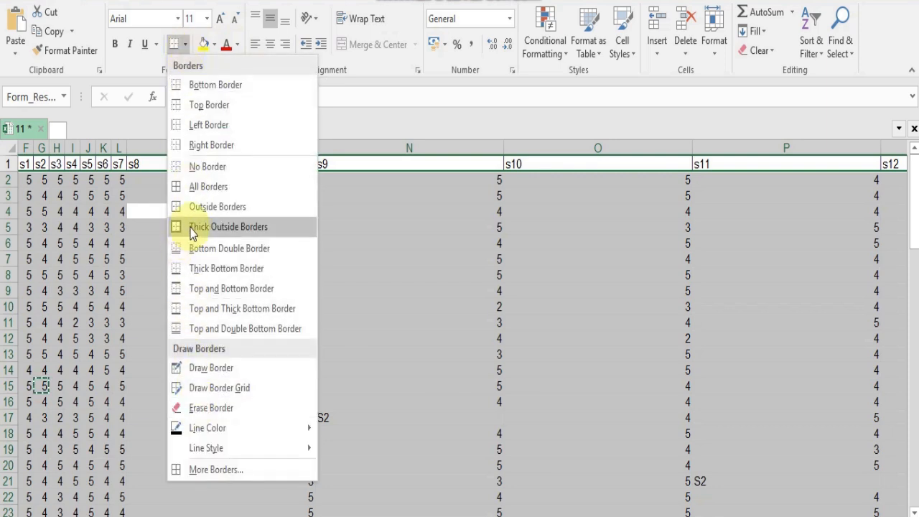
left_click(194, 187)
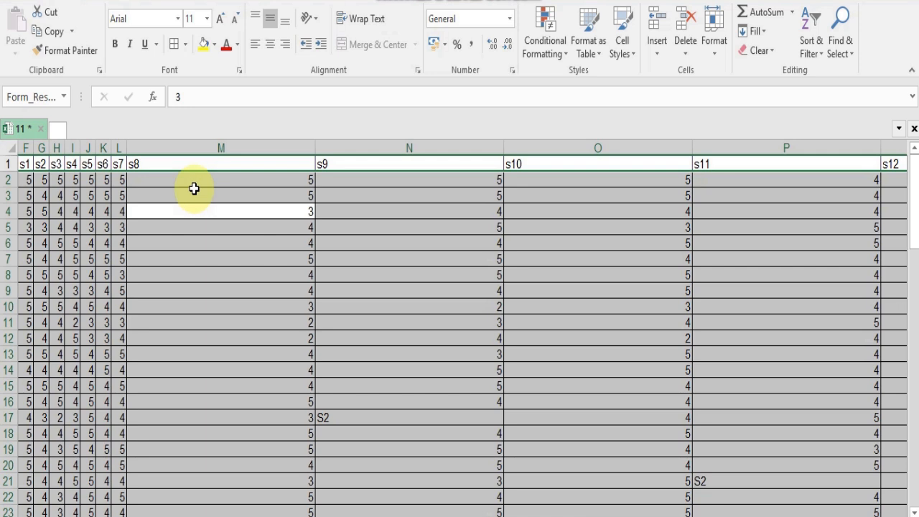
double_click(314, 149)
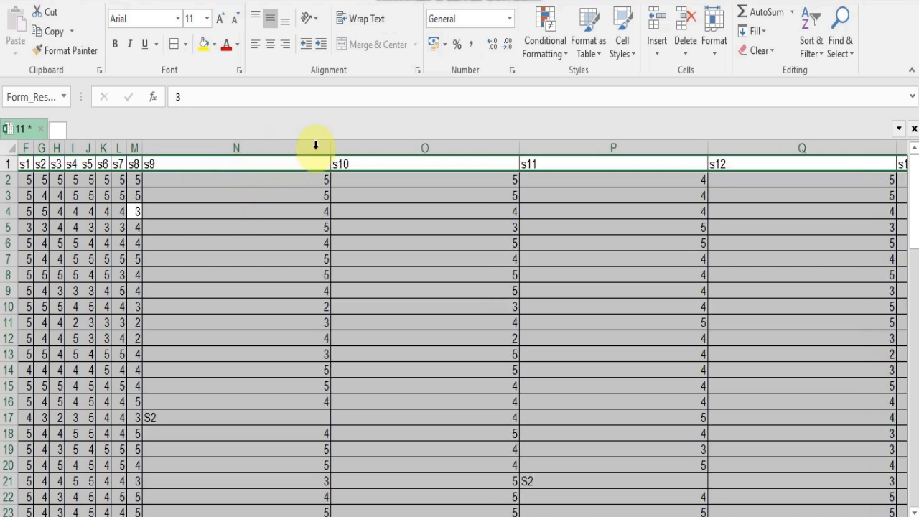
double_click(328, 150)
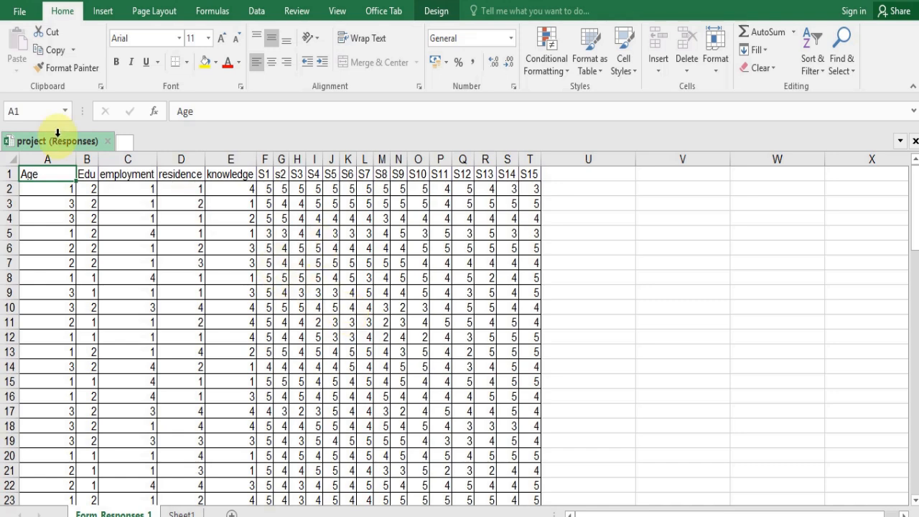
Save the fully coded workbook to the Desktop as Data in Excel 97-2003 Workbook format, accepting the compatibility changes.
left_click(20, 12)
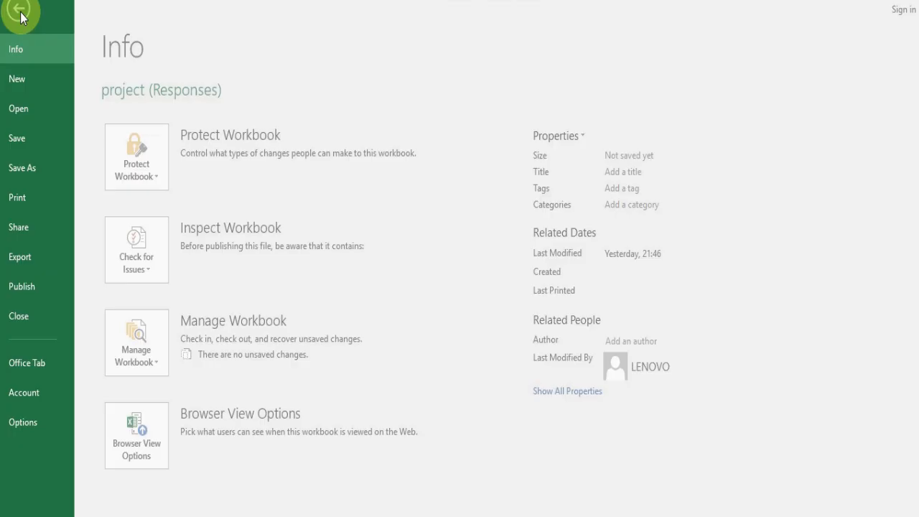
left_click(47, 169)
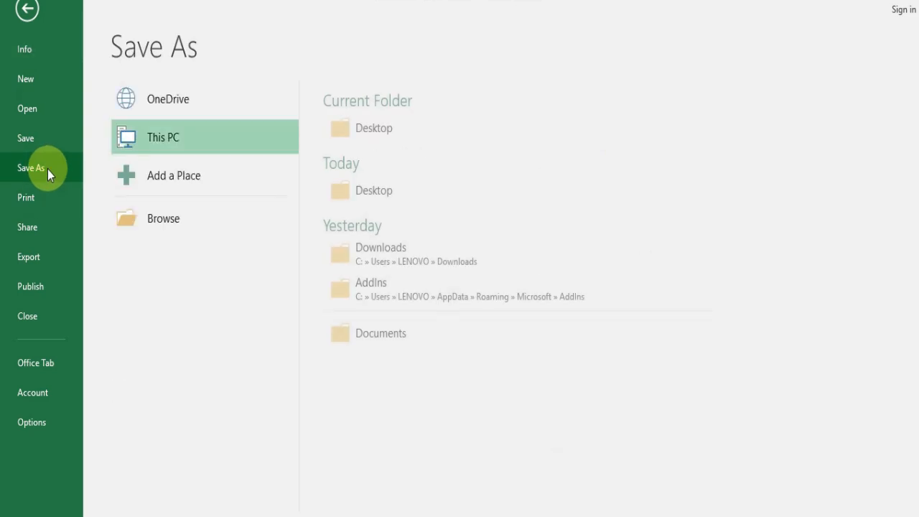
left_click(363, 128)
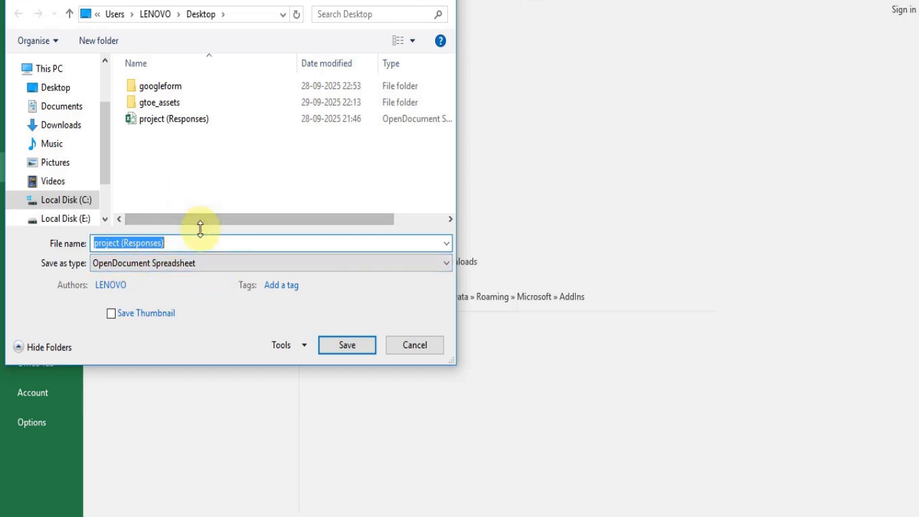
left_click(376, 267)
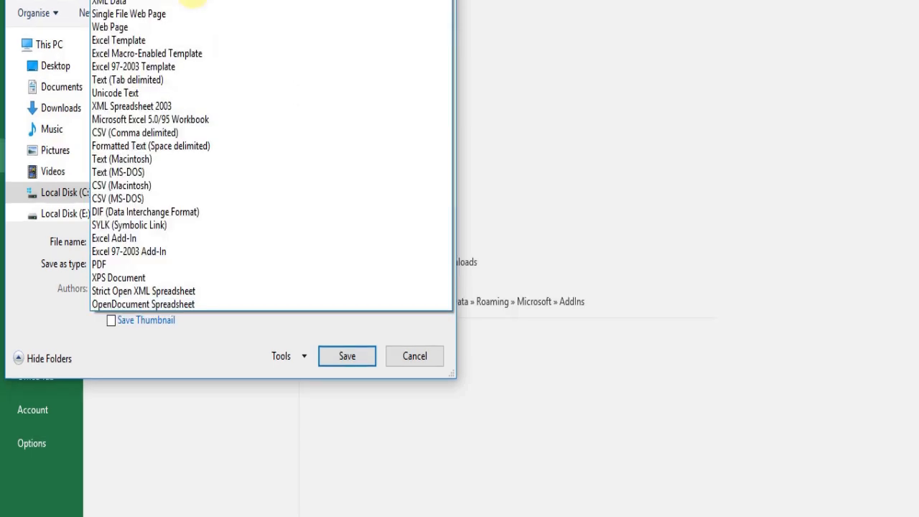
left_click(194, 1)
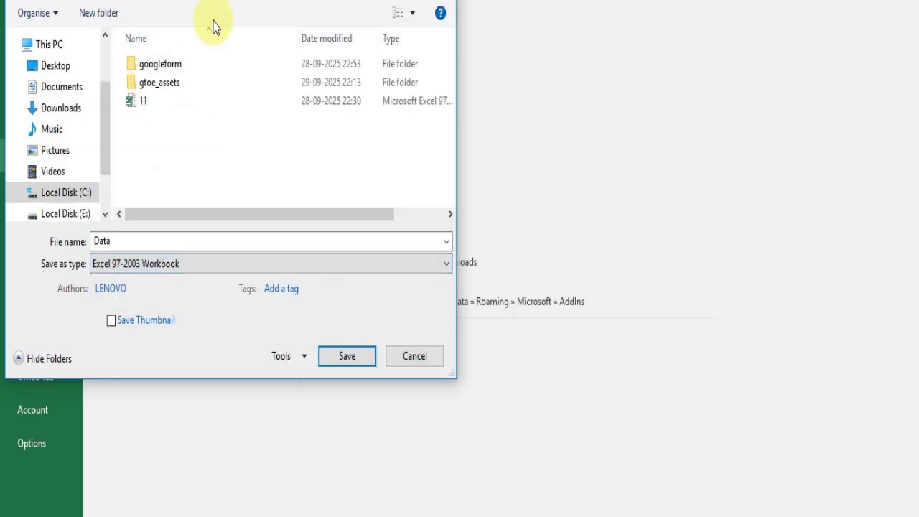
left_click(346, 356)
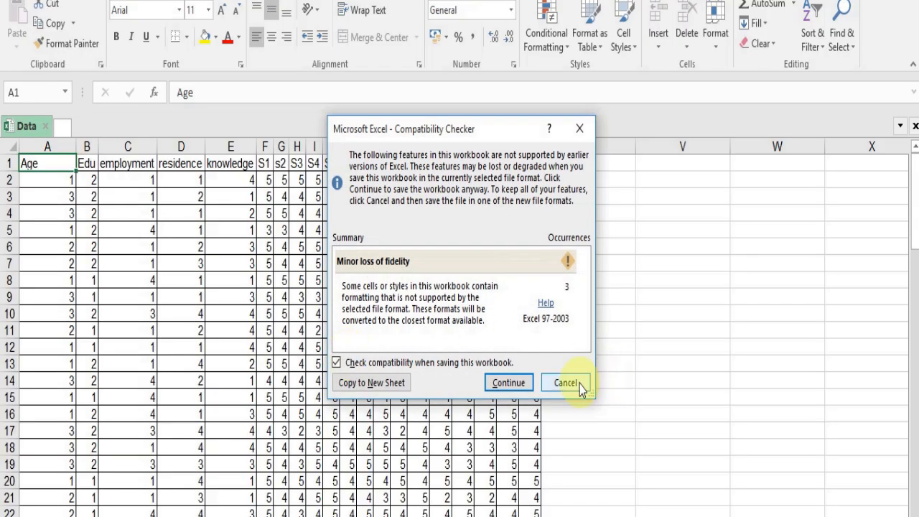
left_click(505, 385)
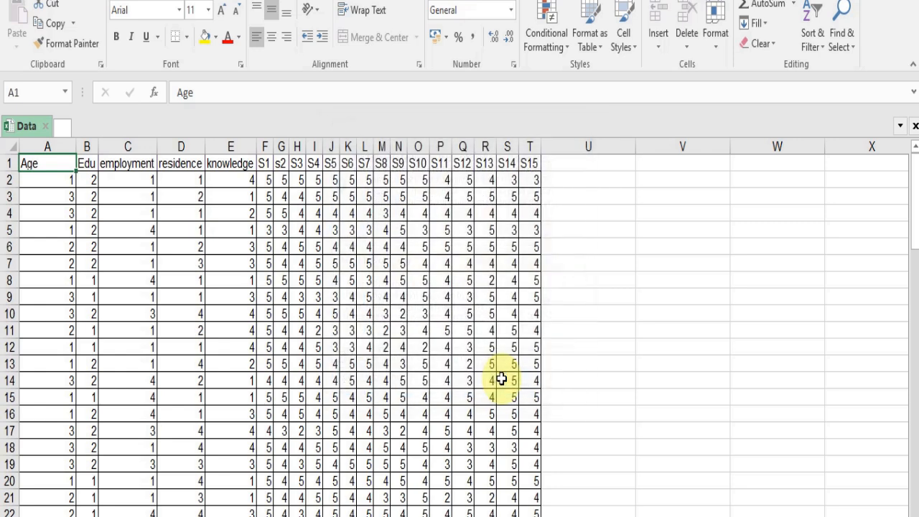